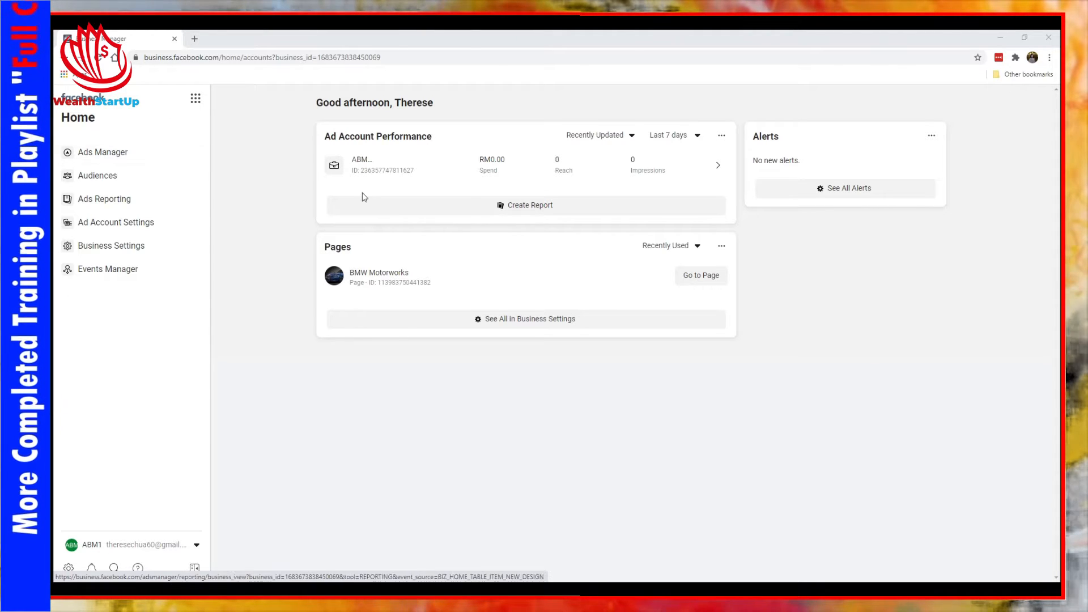
Step: Open the ABM ad account's campaigns and bring up the column customization for the campaign table
left_click(359, 161)
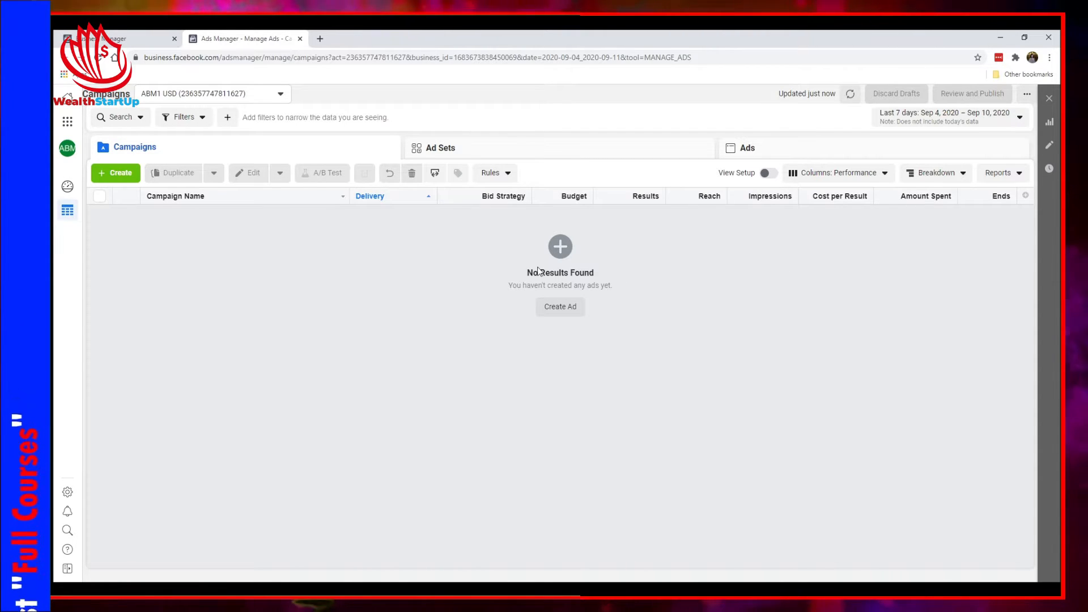
left_click(835, 180)
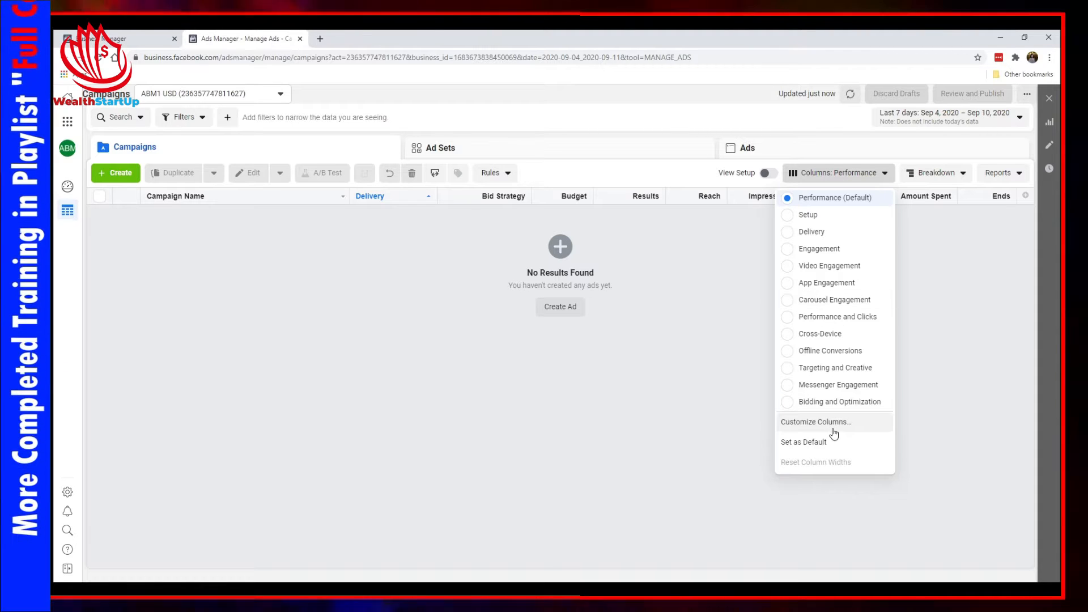
left_click(833, 431)
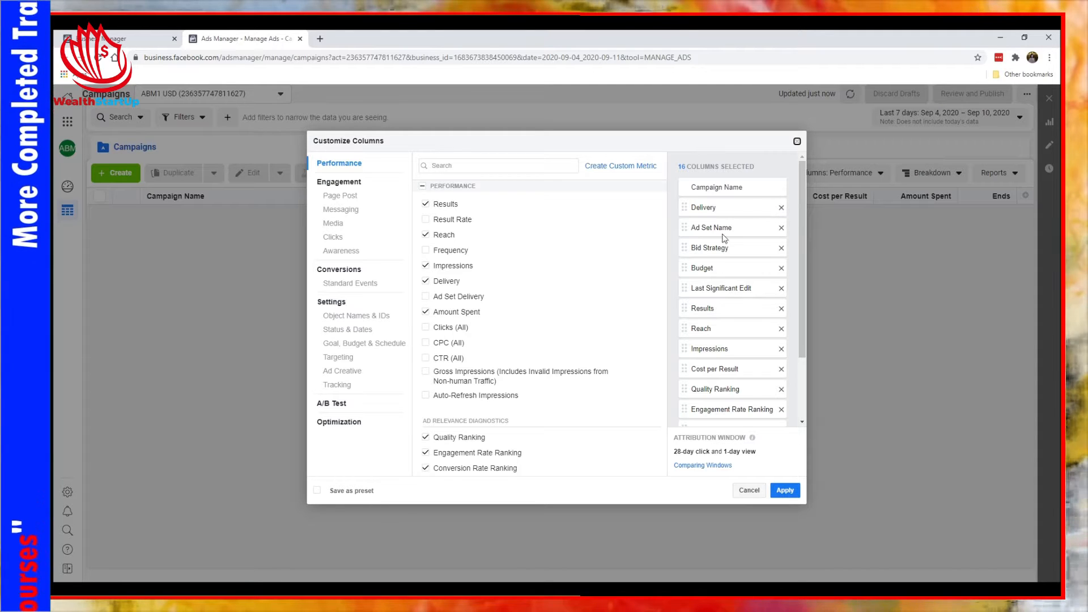
Step: Remove every removable column from the selected columns, from Delivery through Schedule, keeping only Campaign Name
mouse_move(654, 244)
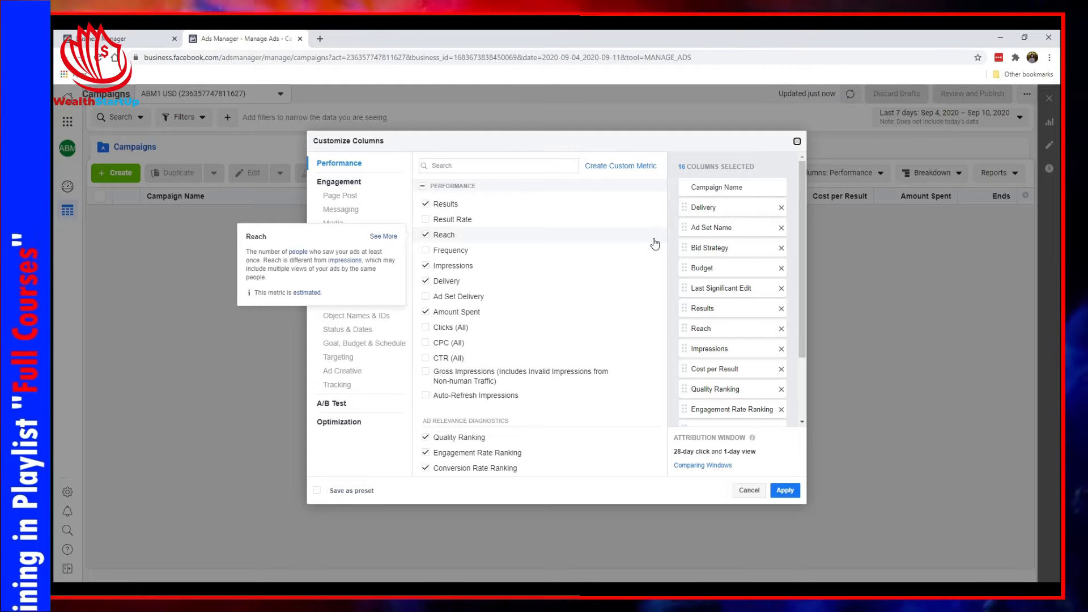
left_click(782, 209)
left_click(782, 209)
left_click(782, 209)
left_click(782, 209)
left_click(782, 209)
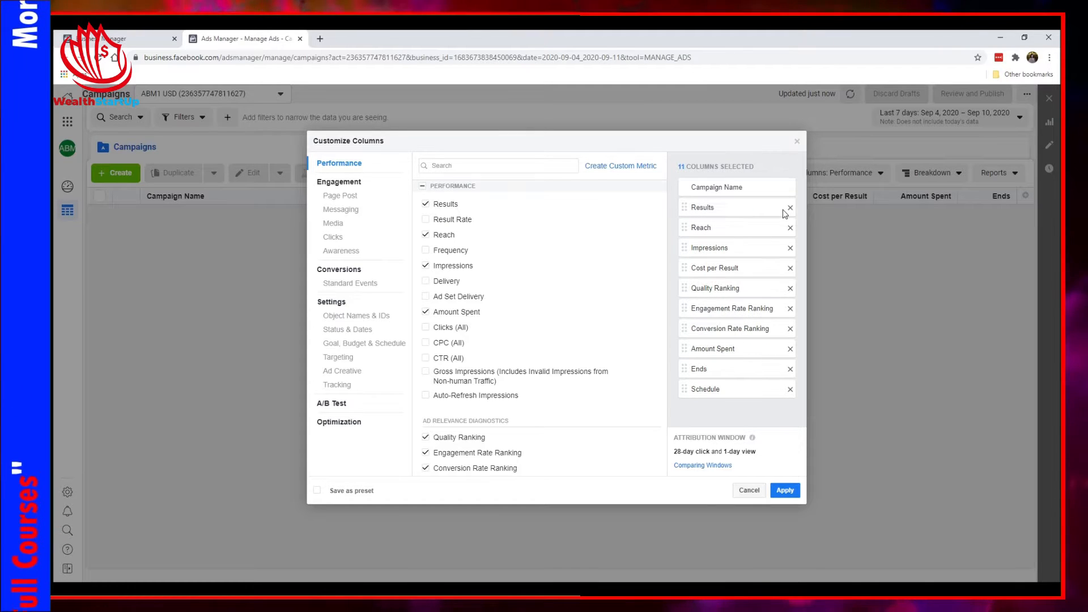
left_click(790, 208)
left_click(789, 208)
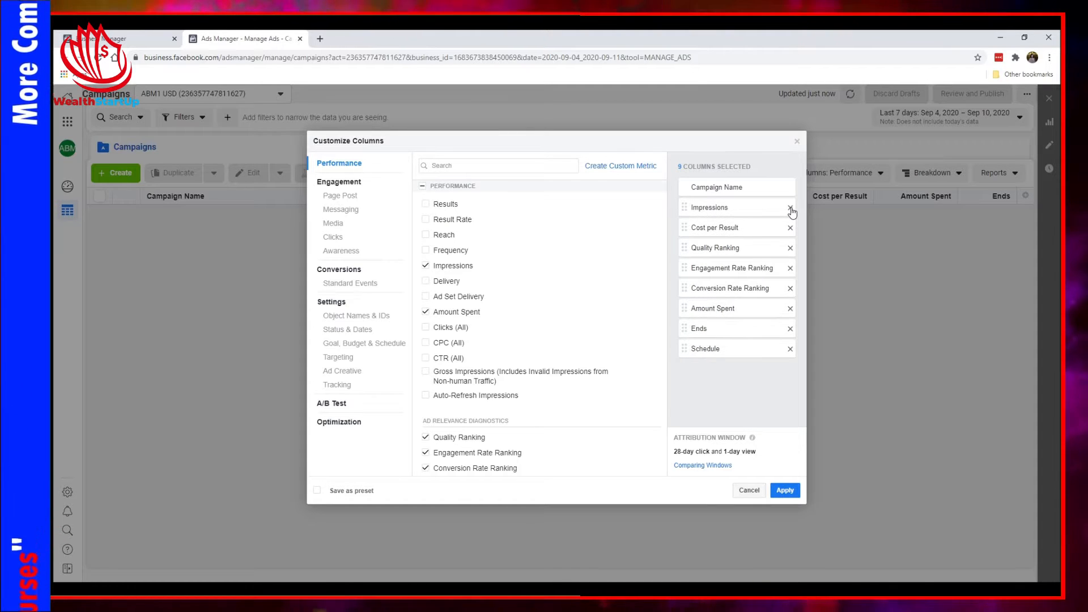
left_click(790, 208)
left_click(790, 208)
left_click(790, 208)
left_click(790, 208)
left_click(790, 208)
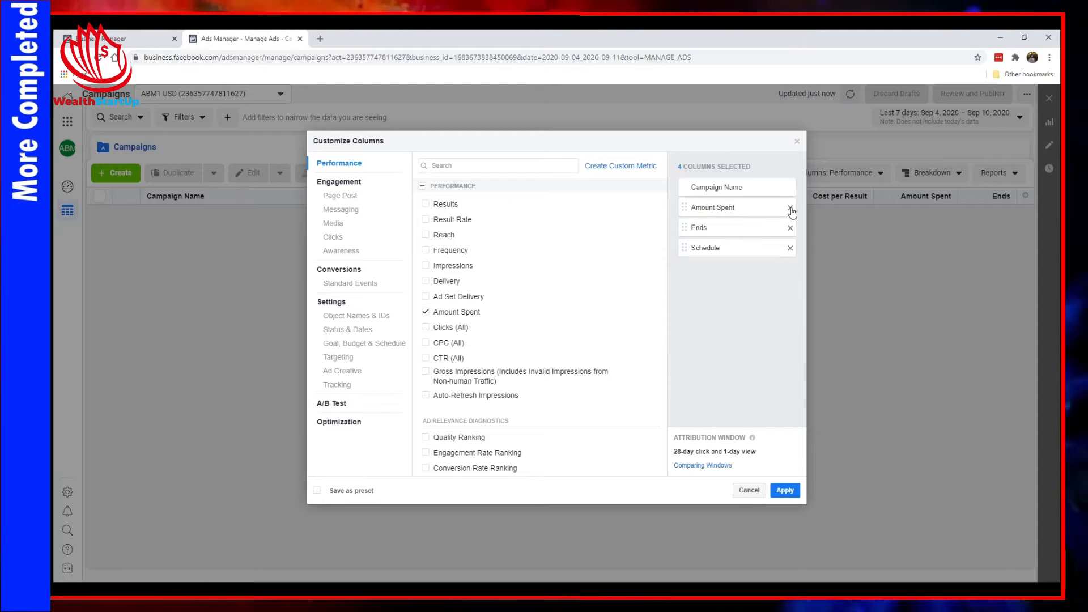
left_click(790, 208)
left_click(790, 208)
left_click(790, 208)
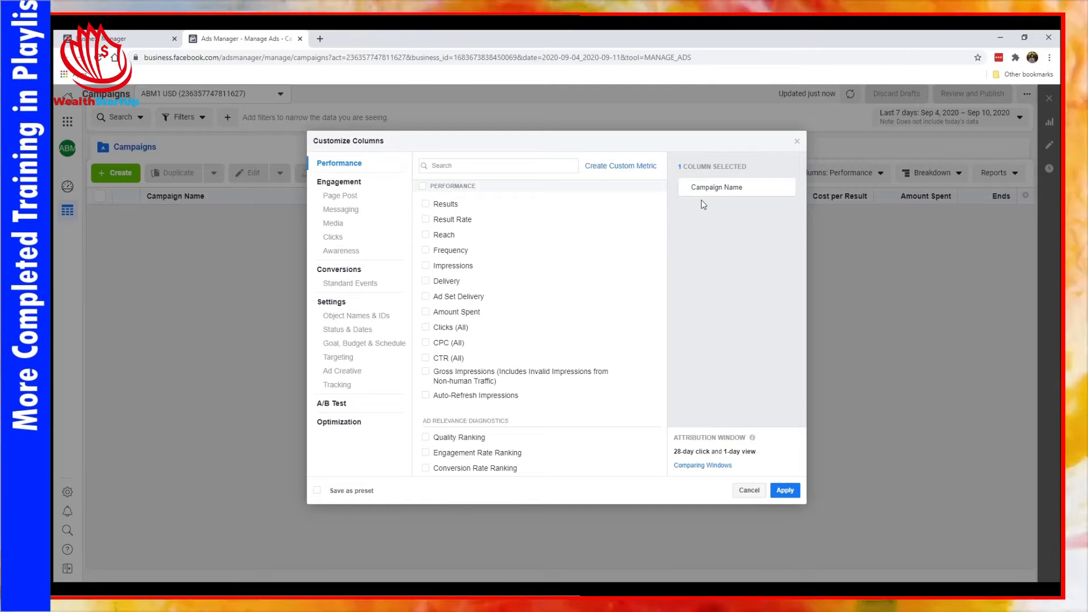
Step: Add the Ad Set Delivery metric to the selected columns
mouse_move(591, 229)
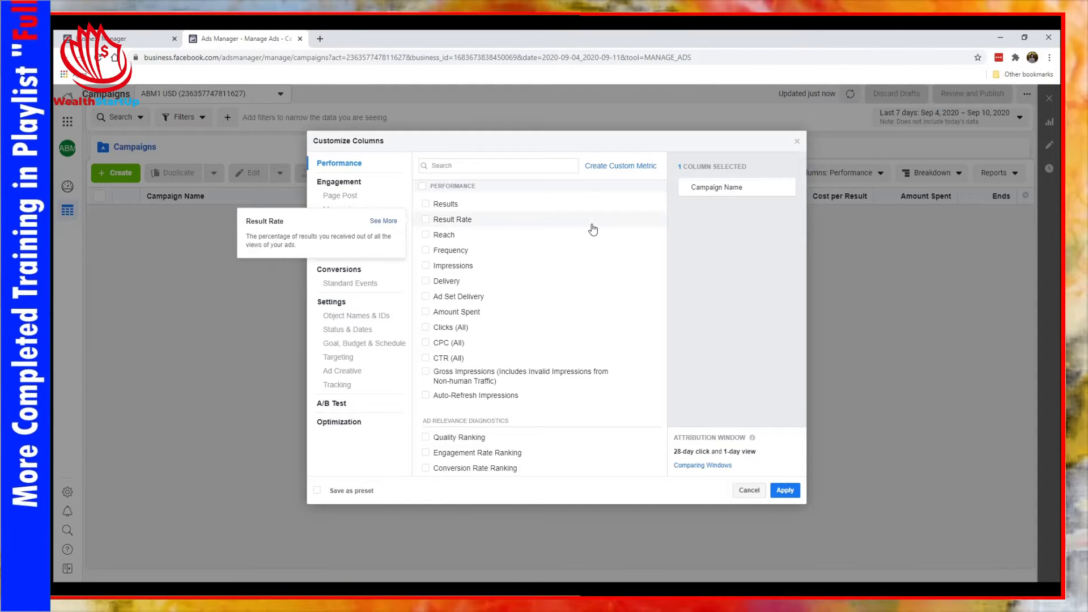
left_click(544, 165)
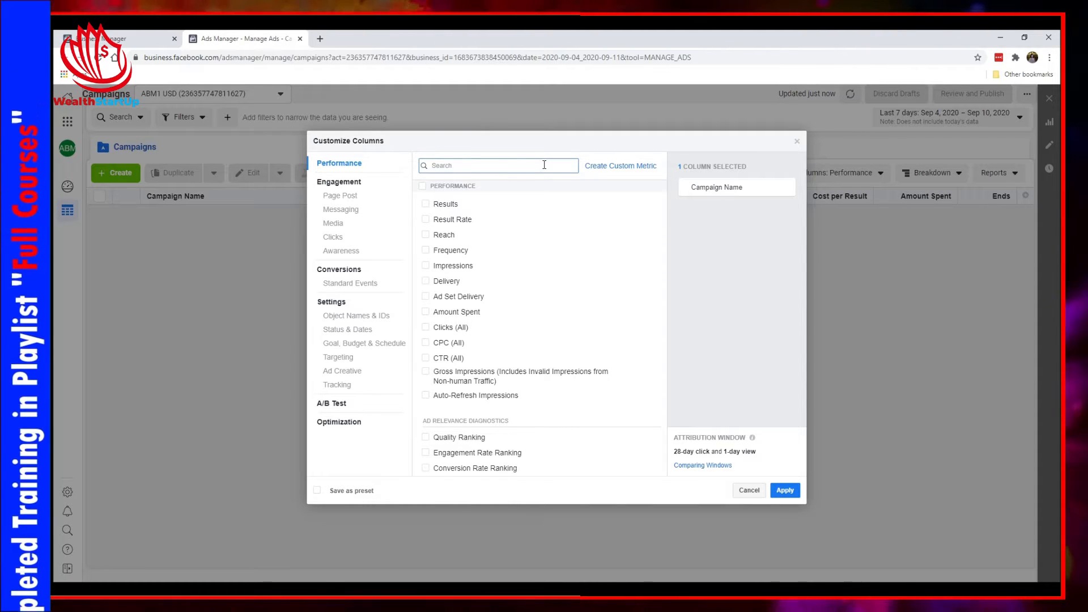
left_click(464, 297)
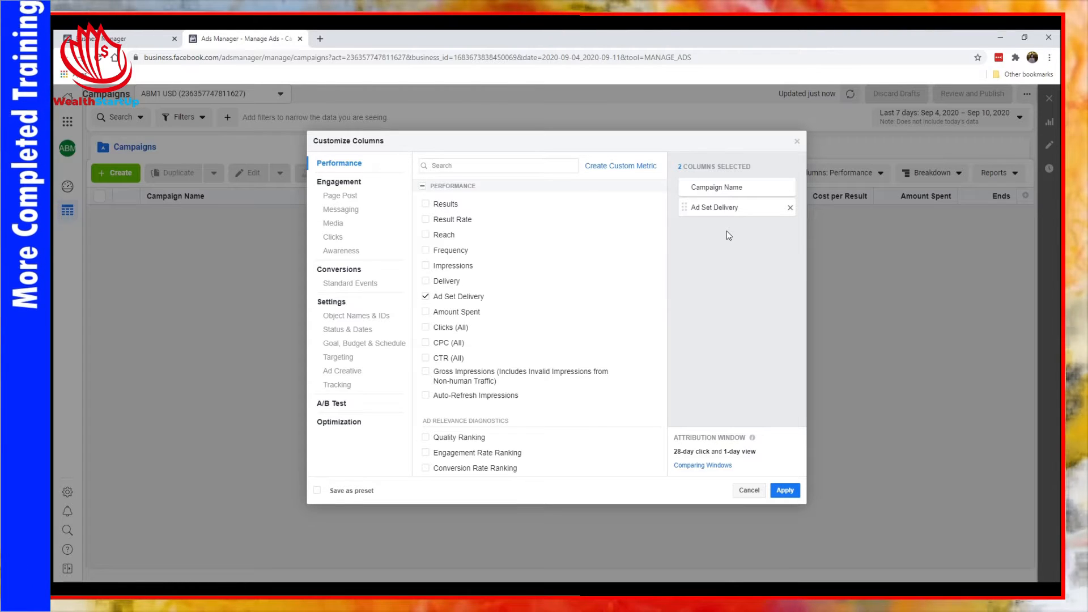
left_click(538, 170)
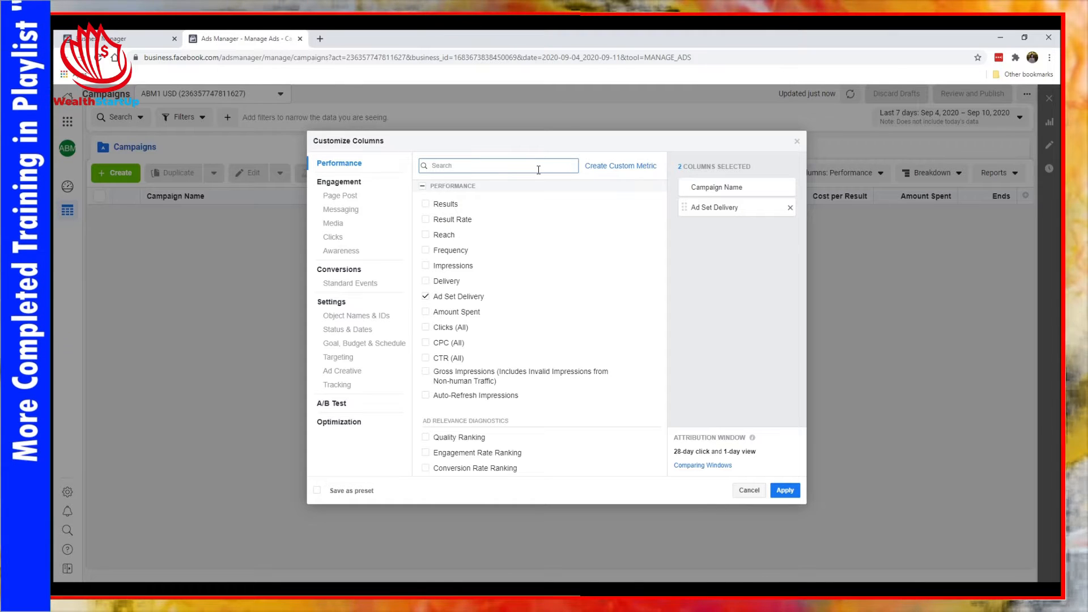
type("bu")
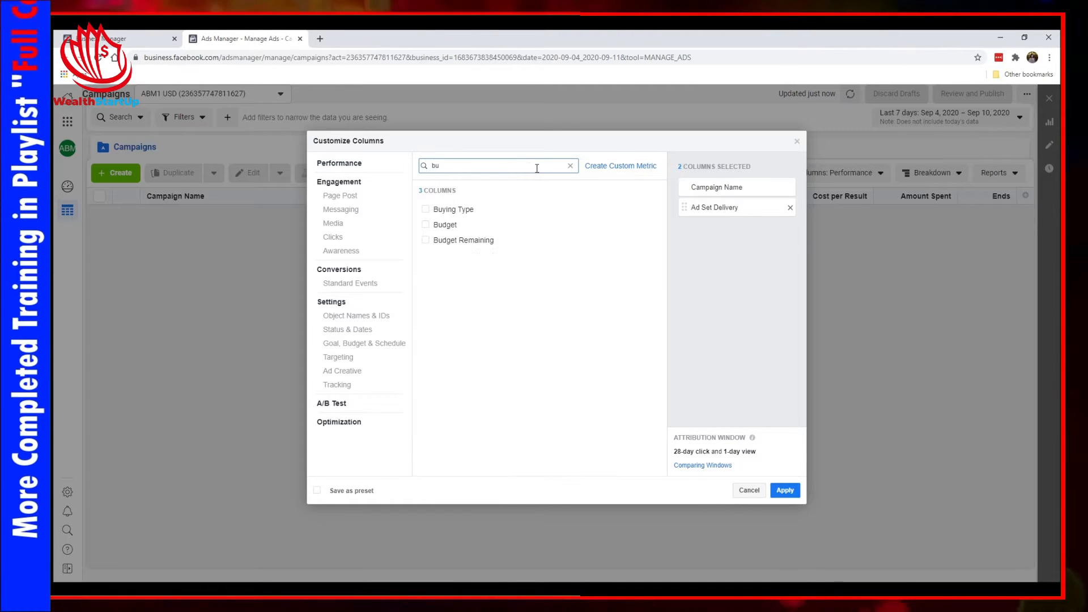
key("BackSpace")
key("BackSpace")
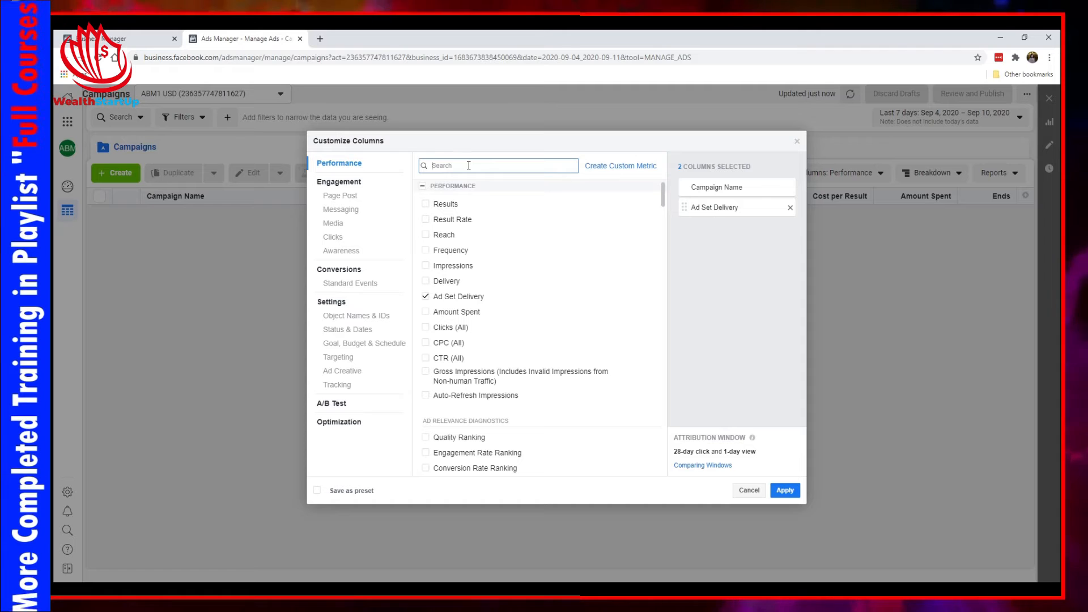
scroll(657, 255, "down", 10)
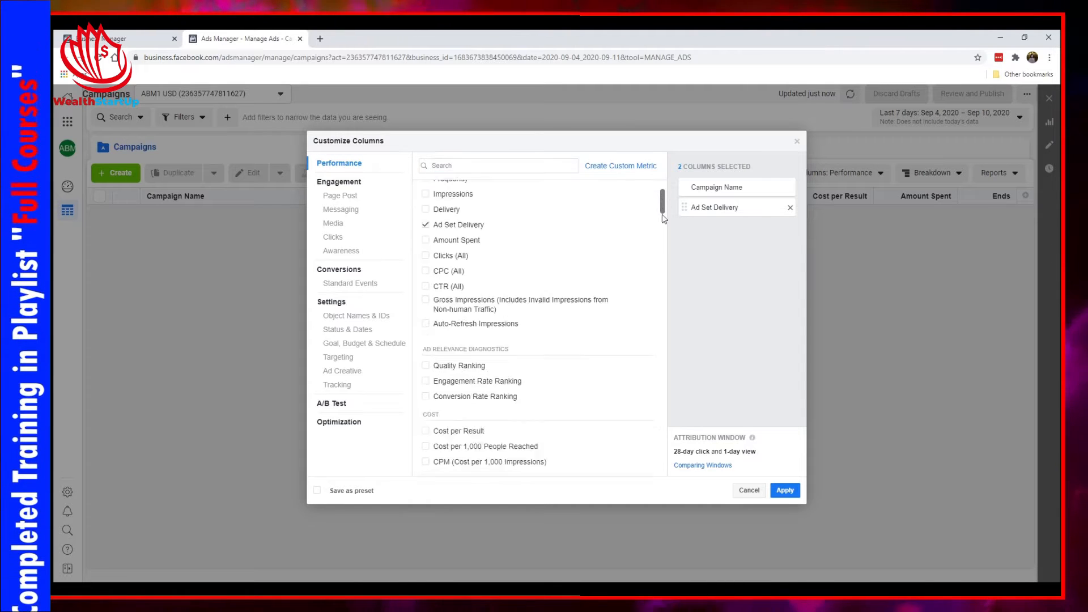
scroll(658, 258, "down", 15)
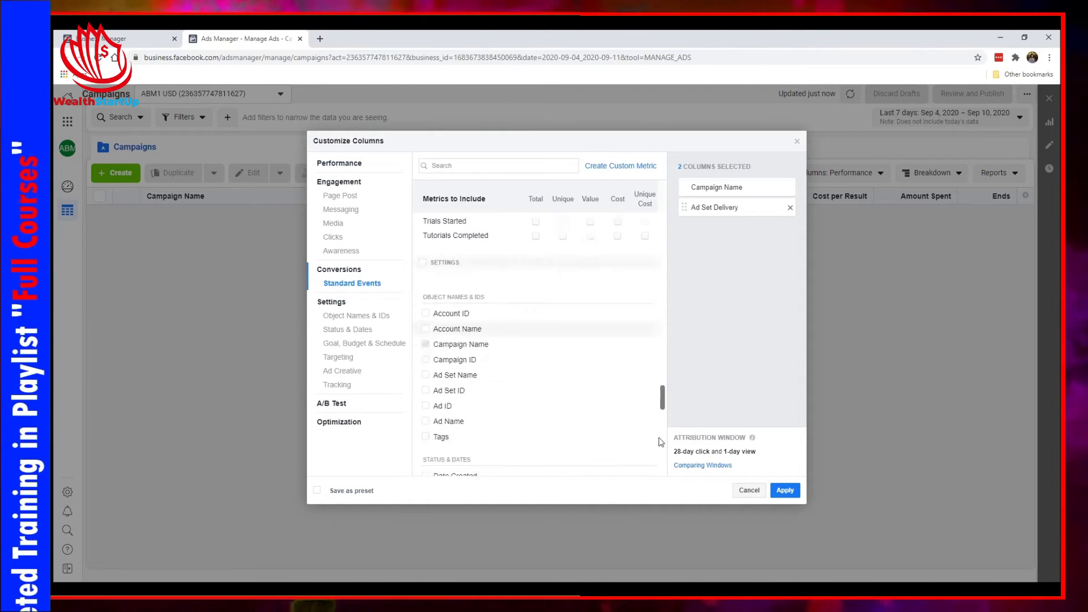
scroll(673, 392, "up", 20)
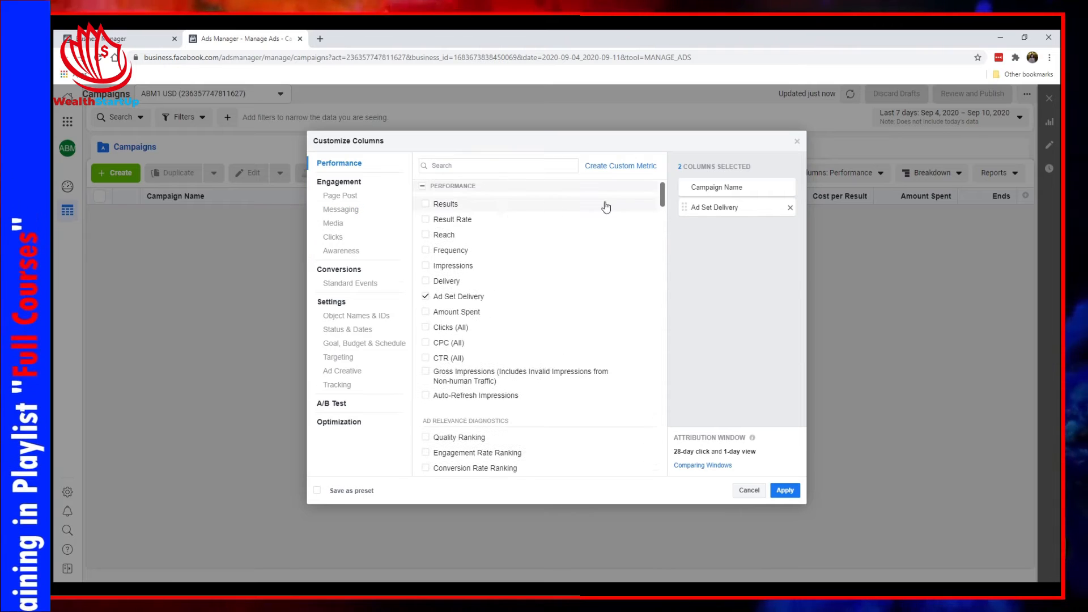
mouse_move(666, 195)
left_mouse_down()
mouse_move(646, 440)
mouse_move(659, 184)
left_mouse_up()
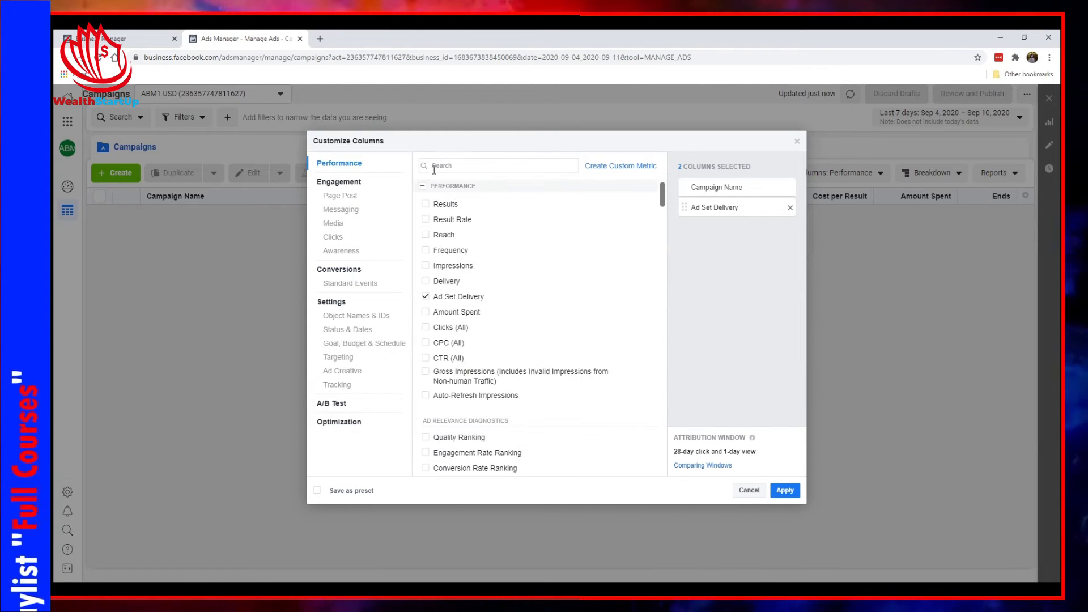
Step: Search the metrics for "budg" and add Budget to the selected columns
left_click(452, 163)
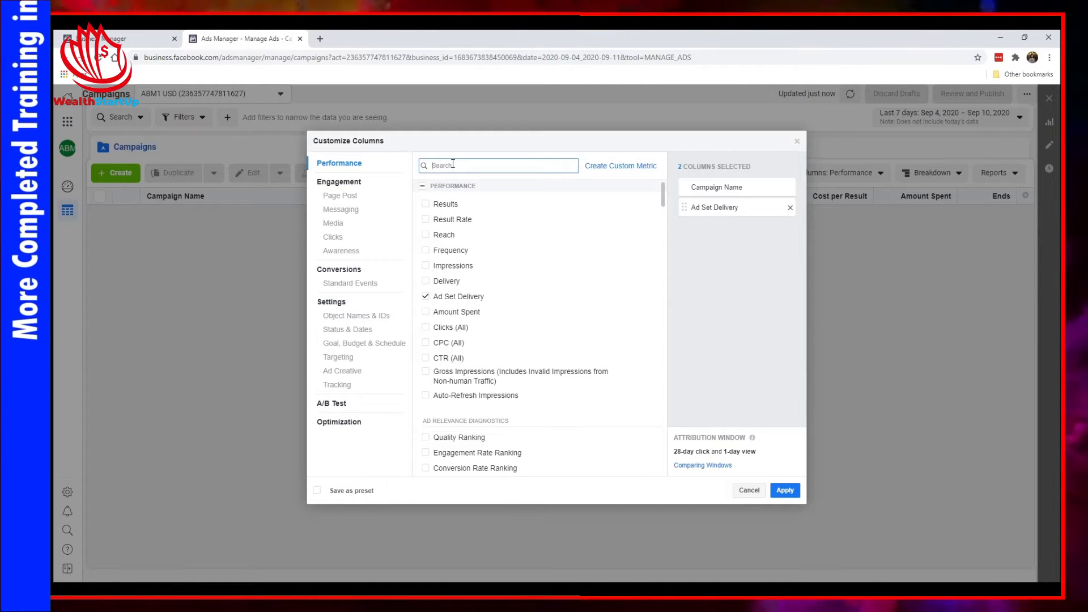
type("budg")
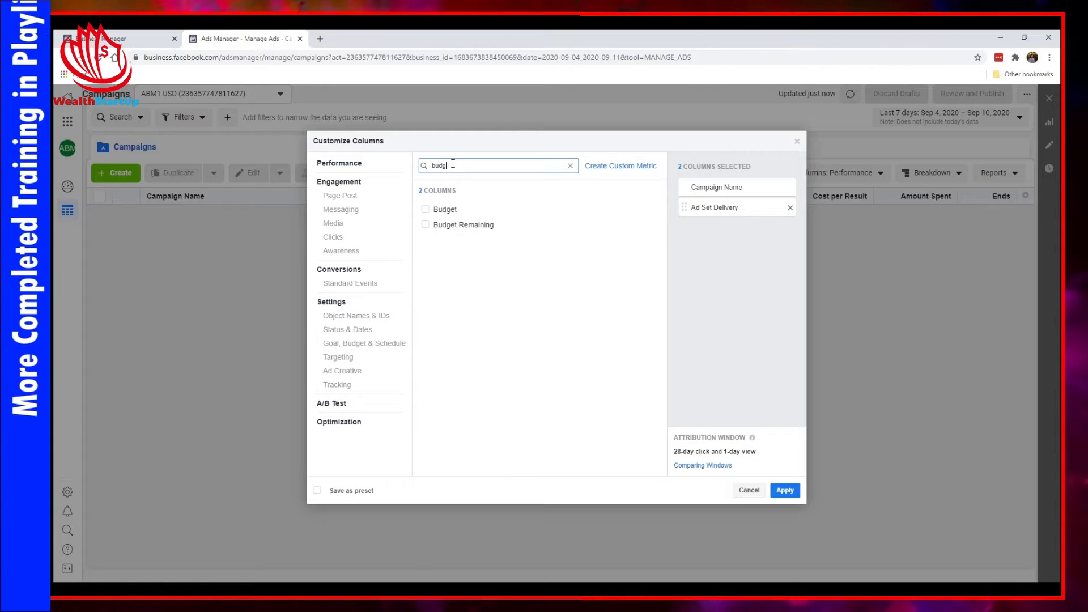
left_click(425, 211)
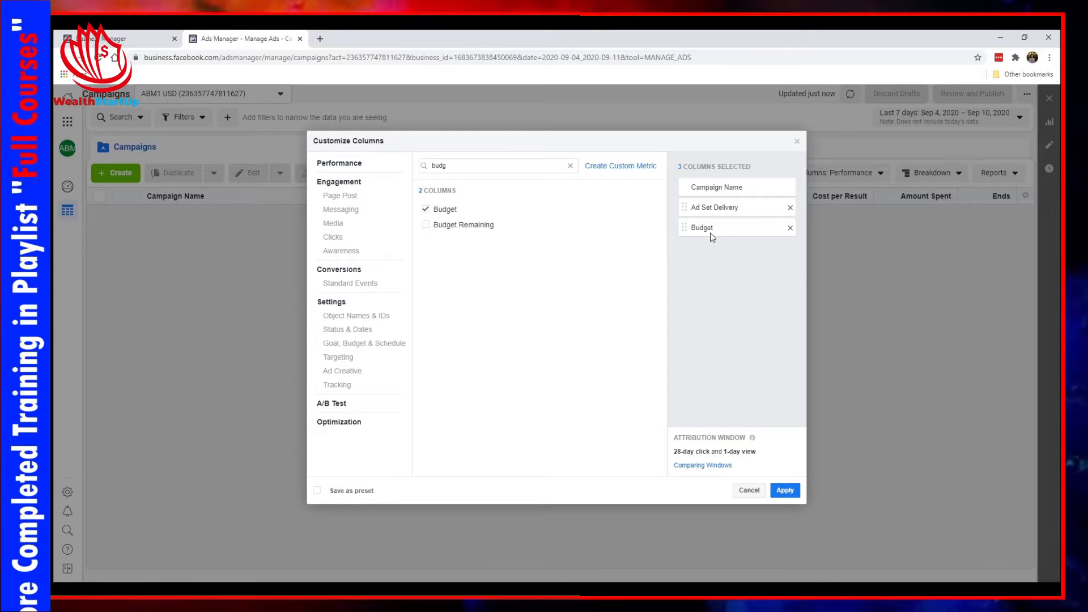
Step: Replace the metric search with "amount" and add Amount Spent to the selected columns
double_click(520, 167)
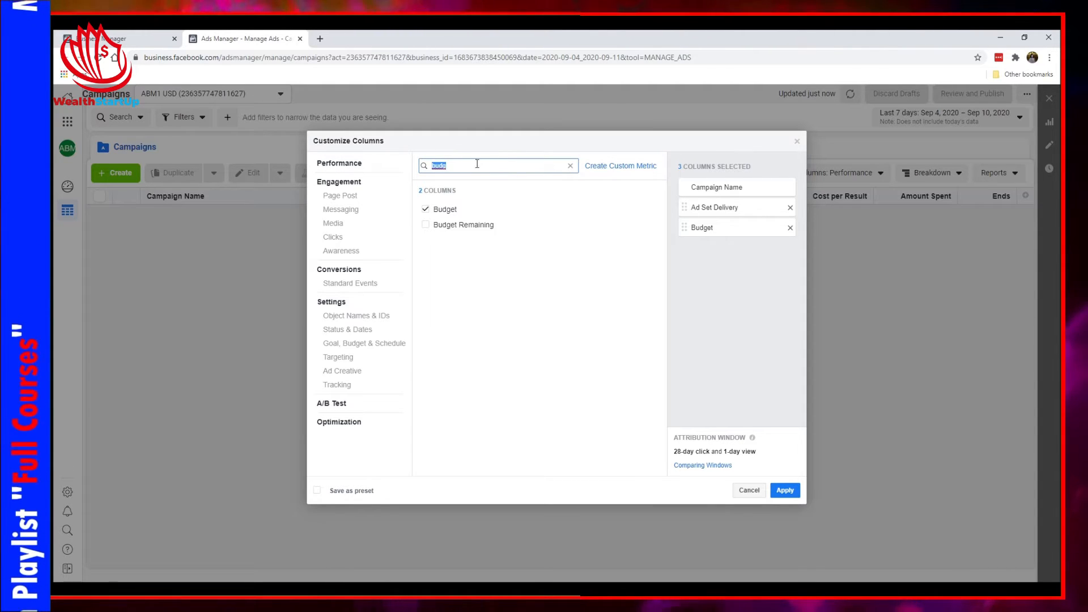
key("BackSpace")
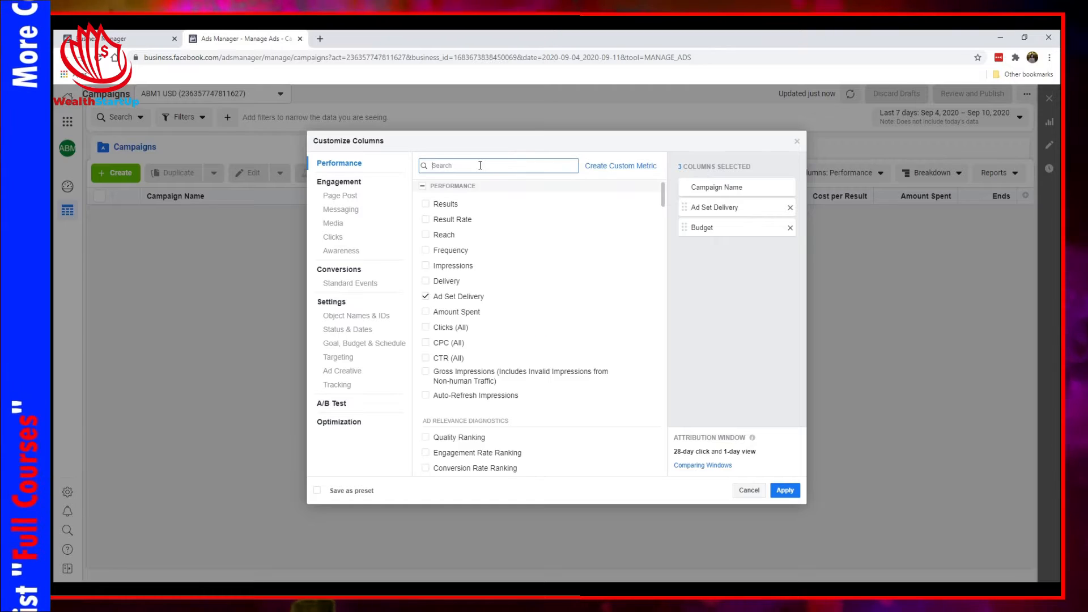
type("amount")
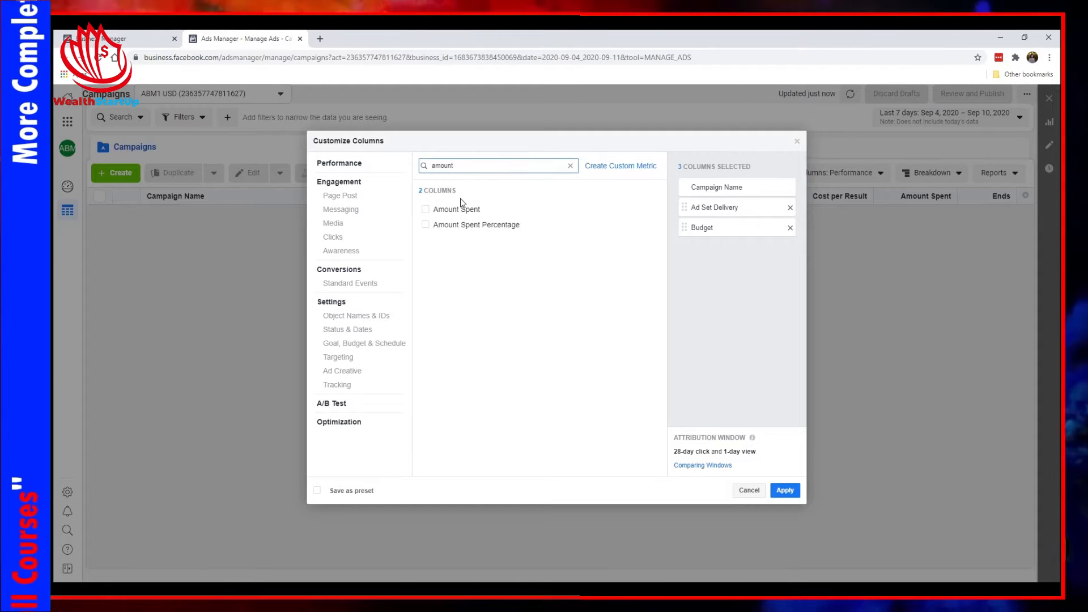
left_click(459, 208)
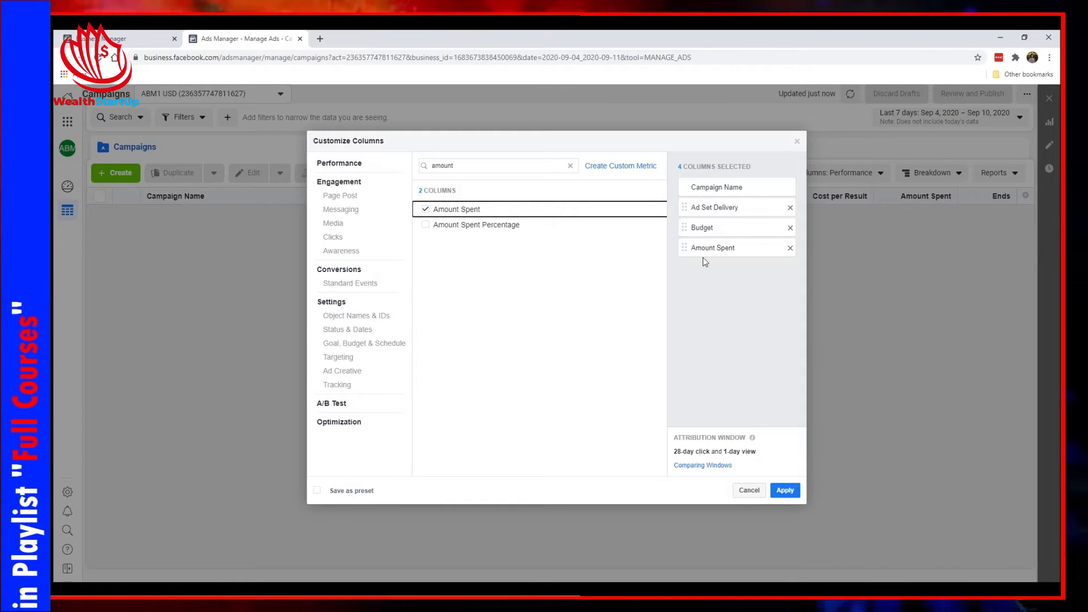
Step: Search the metrics for "impr" and add Impressions and CPM (Cost per 1,000 Impressions) to the selected columns
left_click(473, 167)
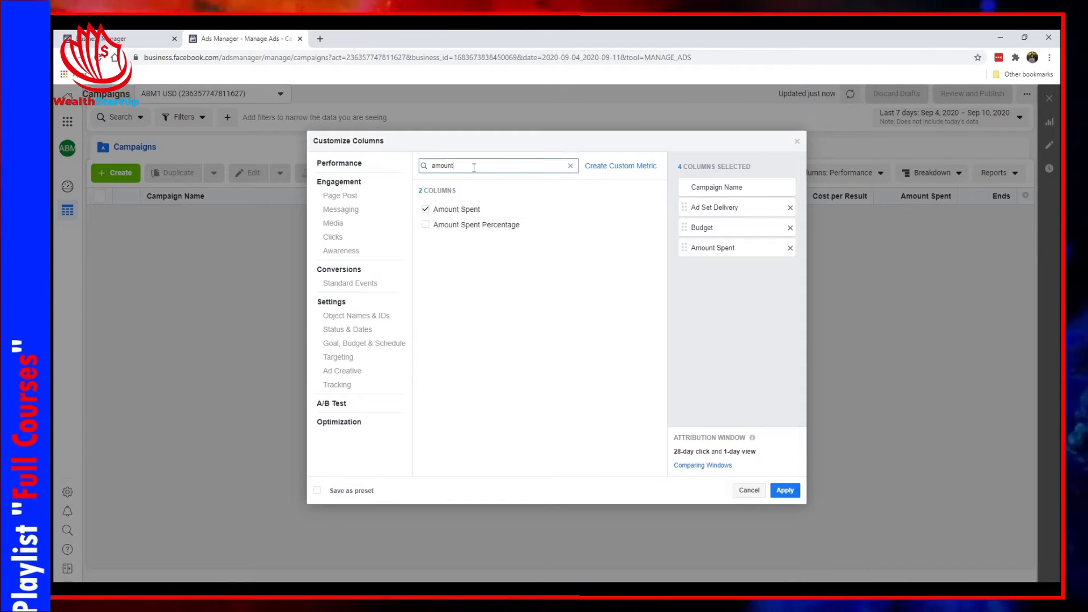
left_click(400, 161)
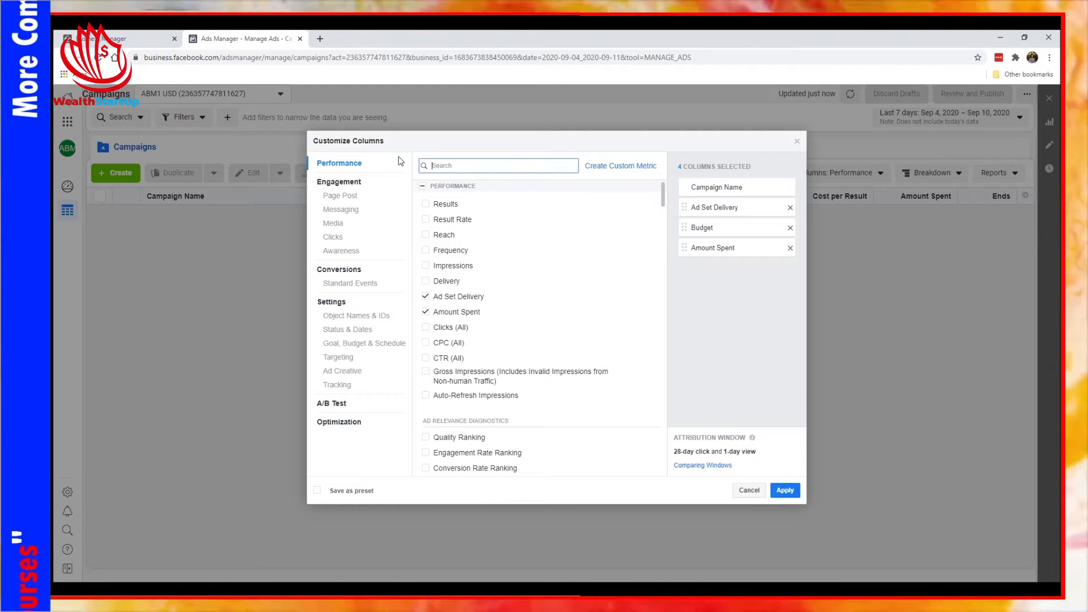
type("impr")
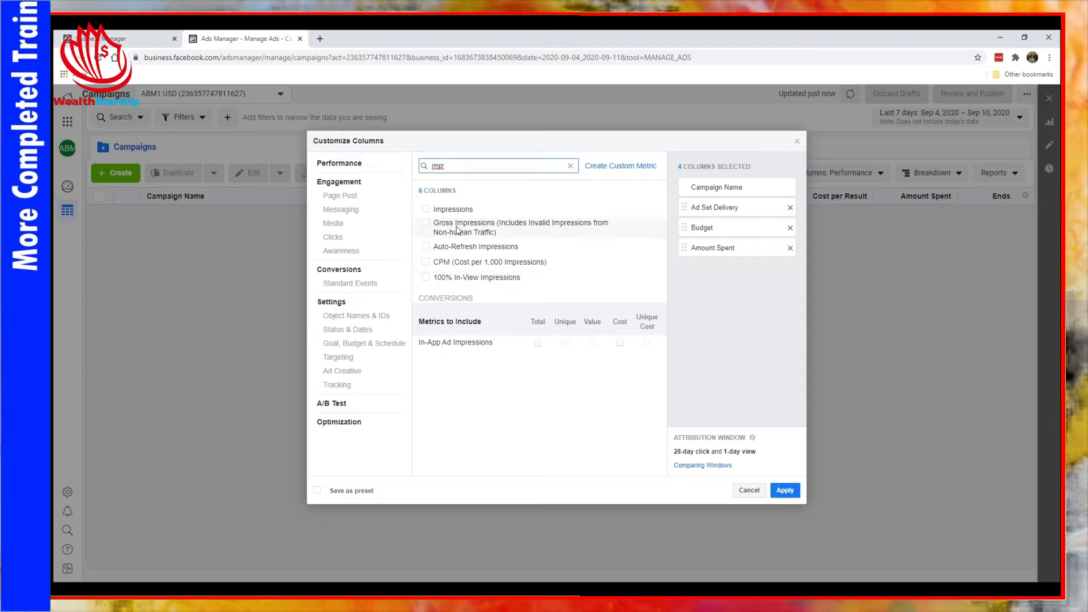
left_click(425, 210)
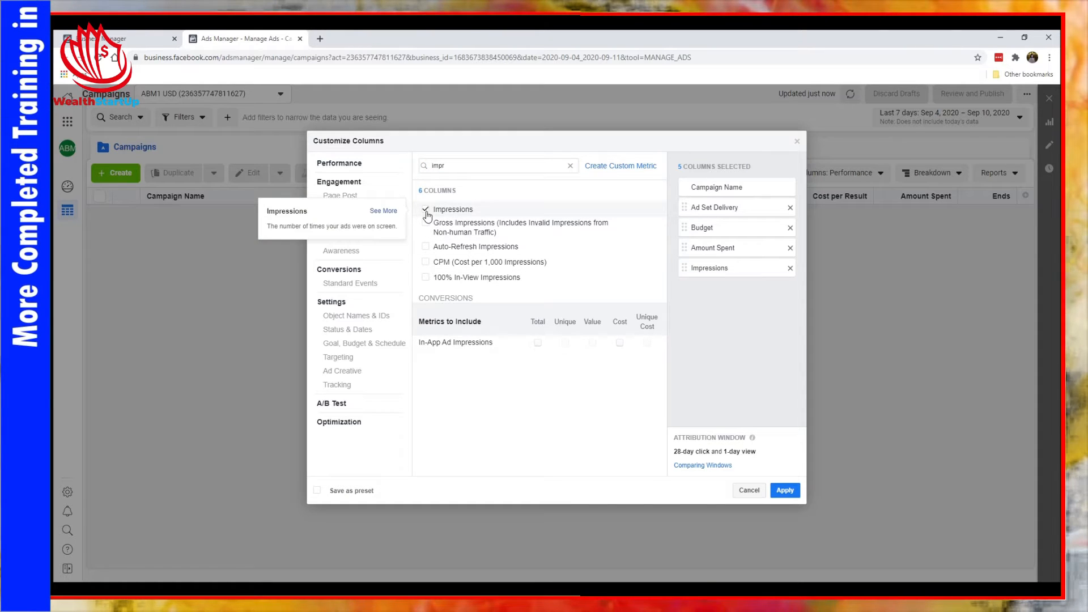
left_click(426, 263)
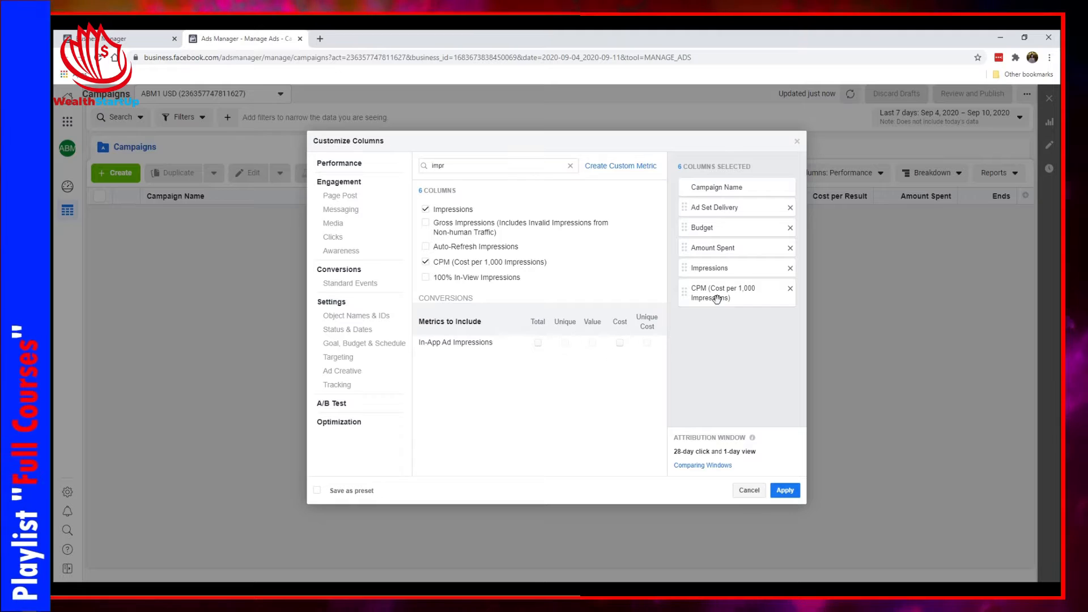
Step: Search the metrics for "reac", add Reach, and reorder it to sit between Amount Spent and Impressions
left_click(570, 165)
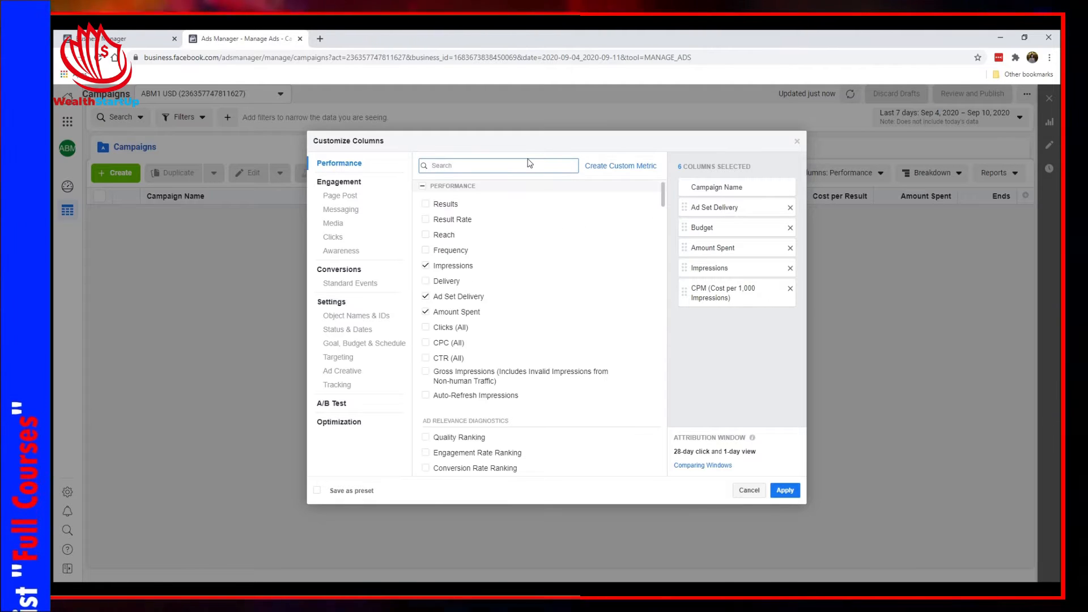
type("reac")
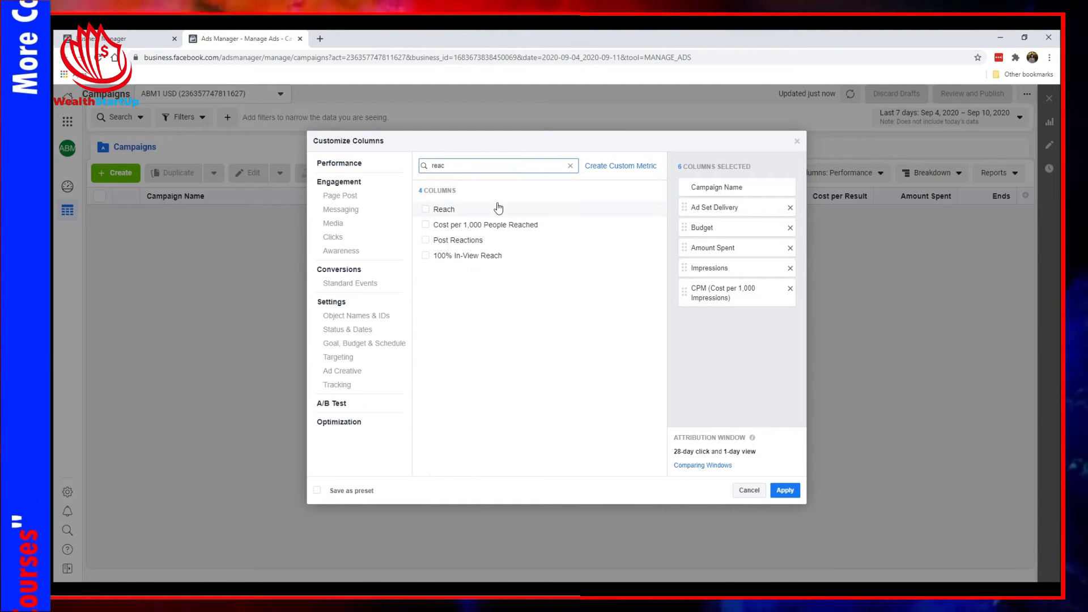
left_click(498, 208)
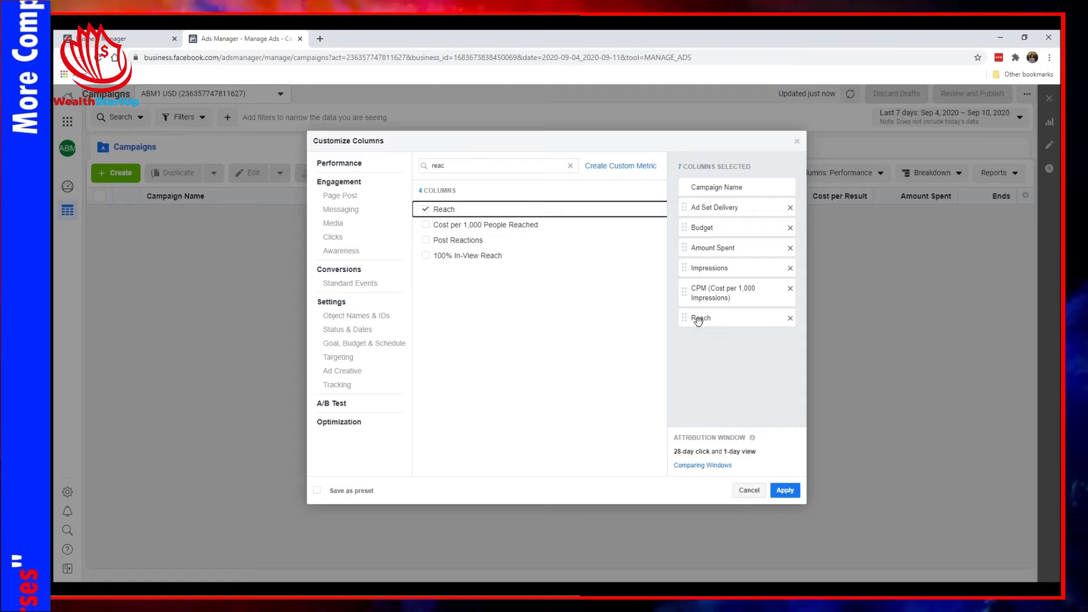
mouse_move(697, 316)
left_mouse_down()
mouse_move(694, 286)
mouse_move(717, 323)
left_mouse_up()
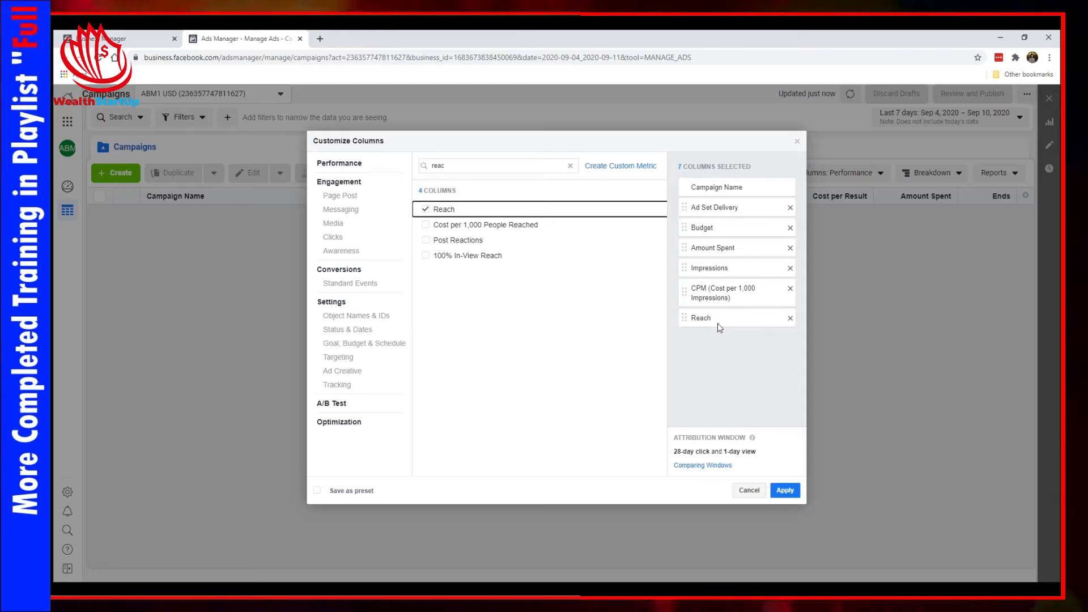
left_click_drag(717, 324, 708, 261)
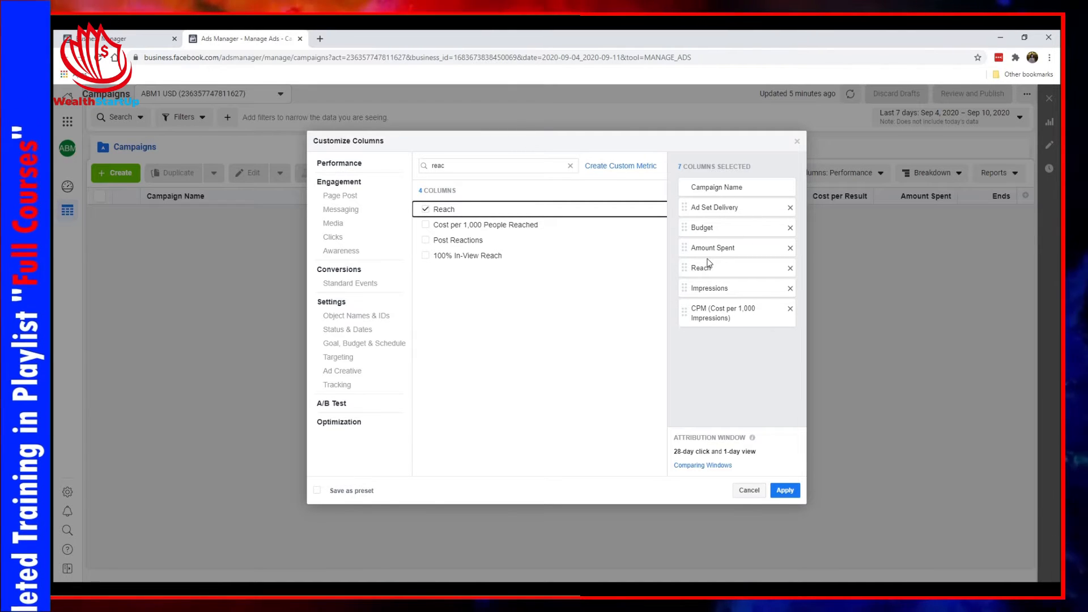
Step: Remove Reach from the selected columns, and search for "link" to add Link Clicks and CPC (Cost per Link Click)
left_click(790, 269)
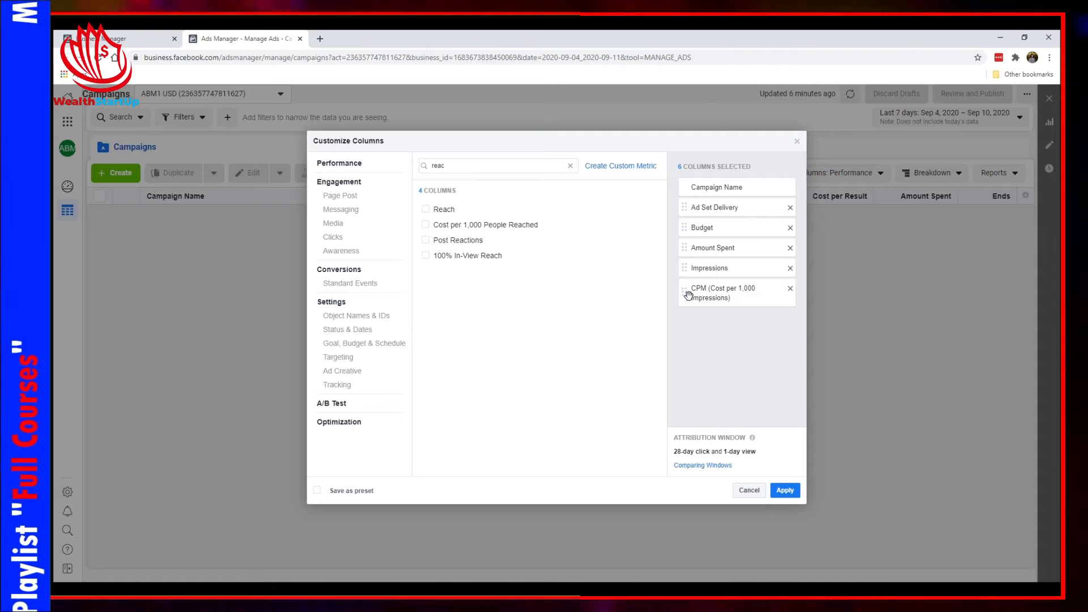
left_click(570, 165)
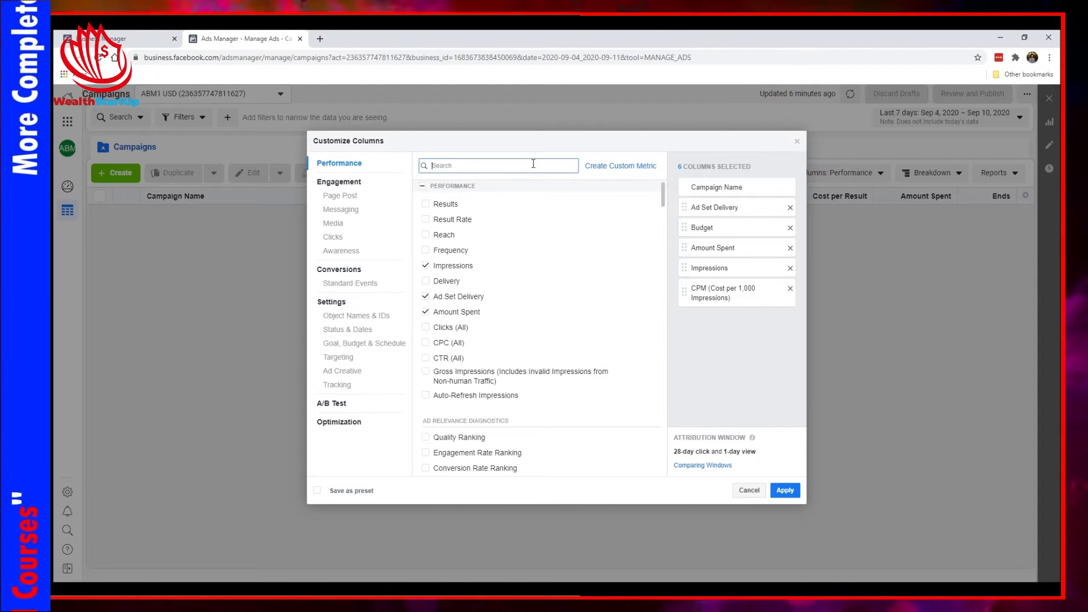
type("link")
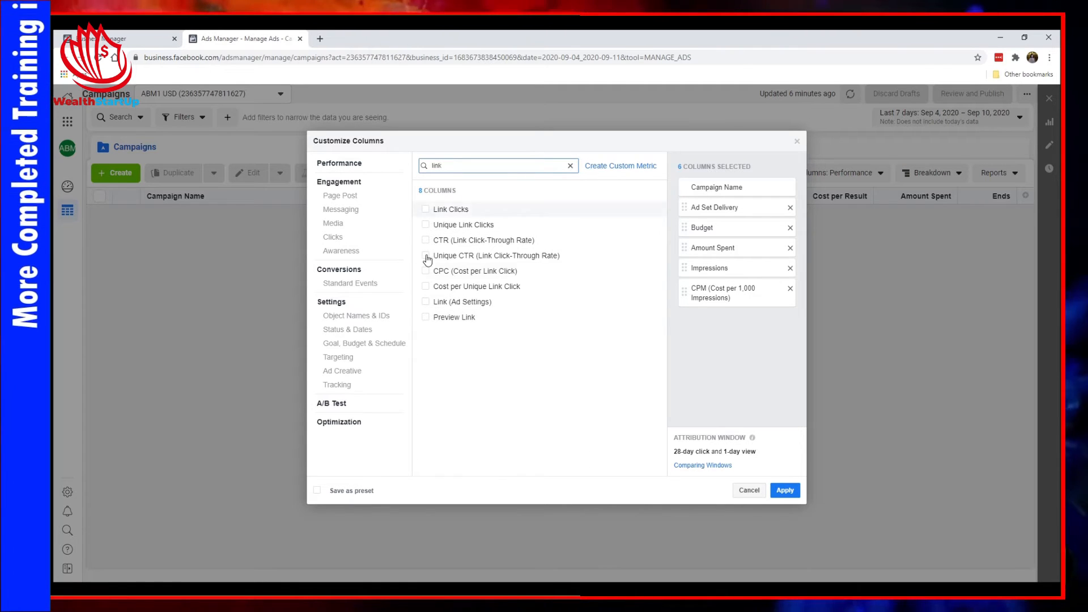
left_click(456, 210)
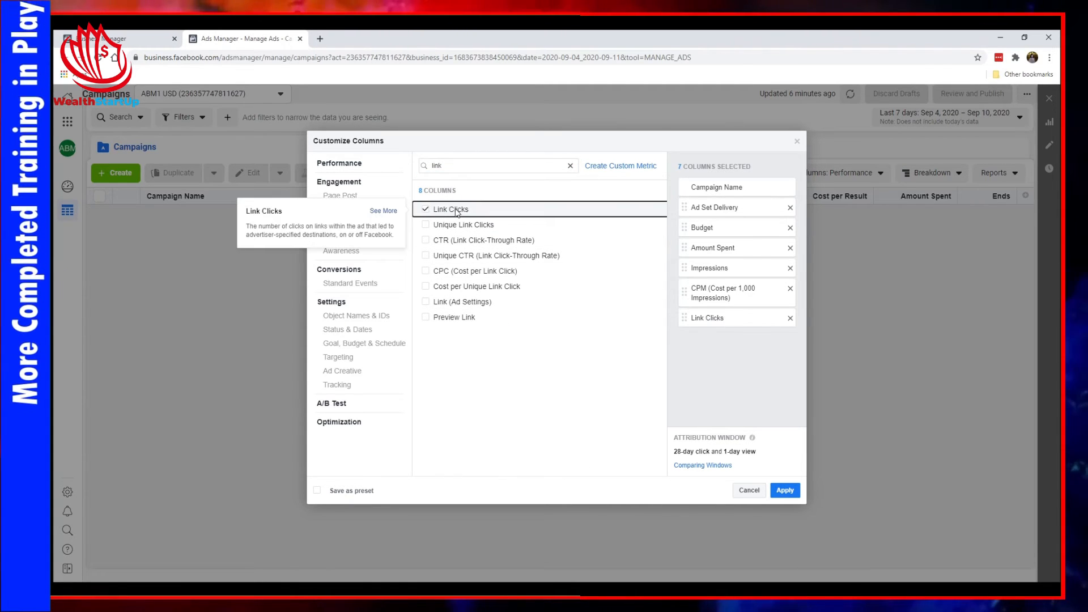
left_click(450, 272)
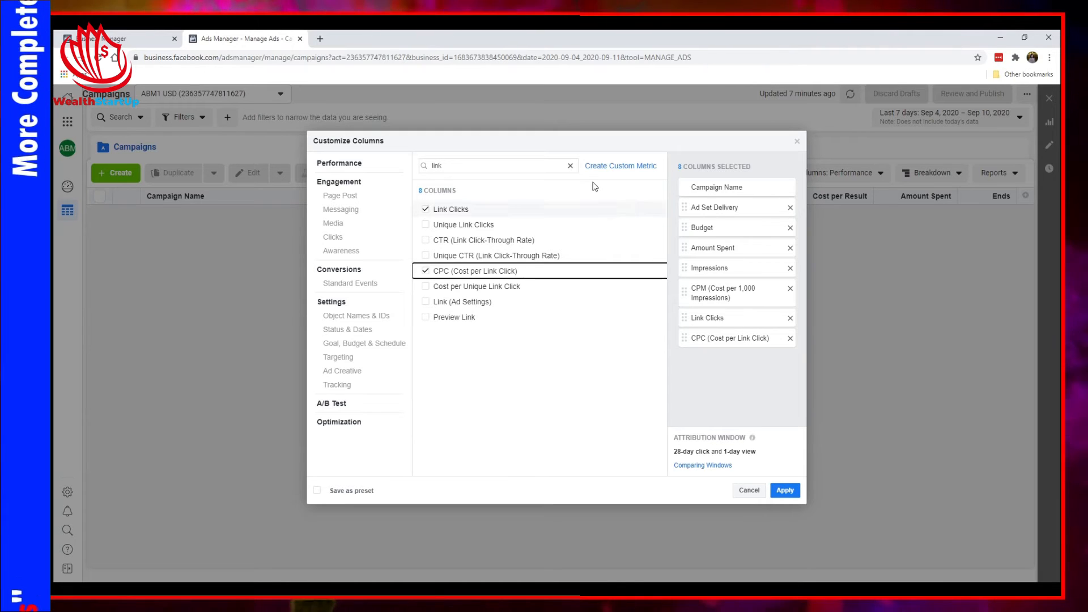
Step: Search the metrics for "ctr" and add CTR (Link Click-Through Rate) and CTR (All) to the selected columns
left_click(571, 167)
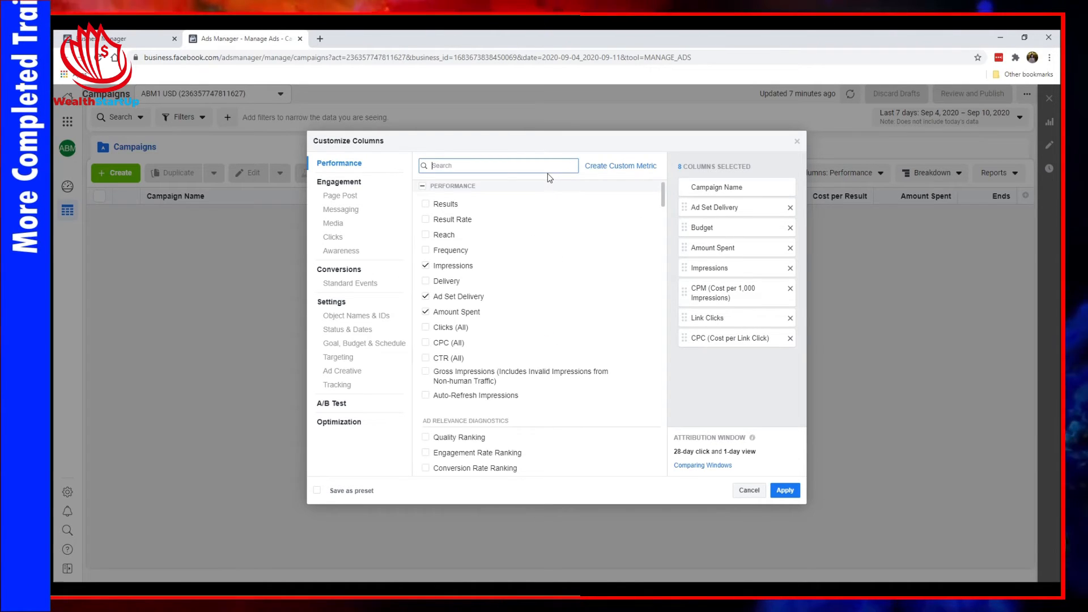
type("ctr")
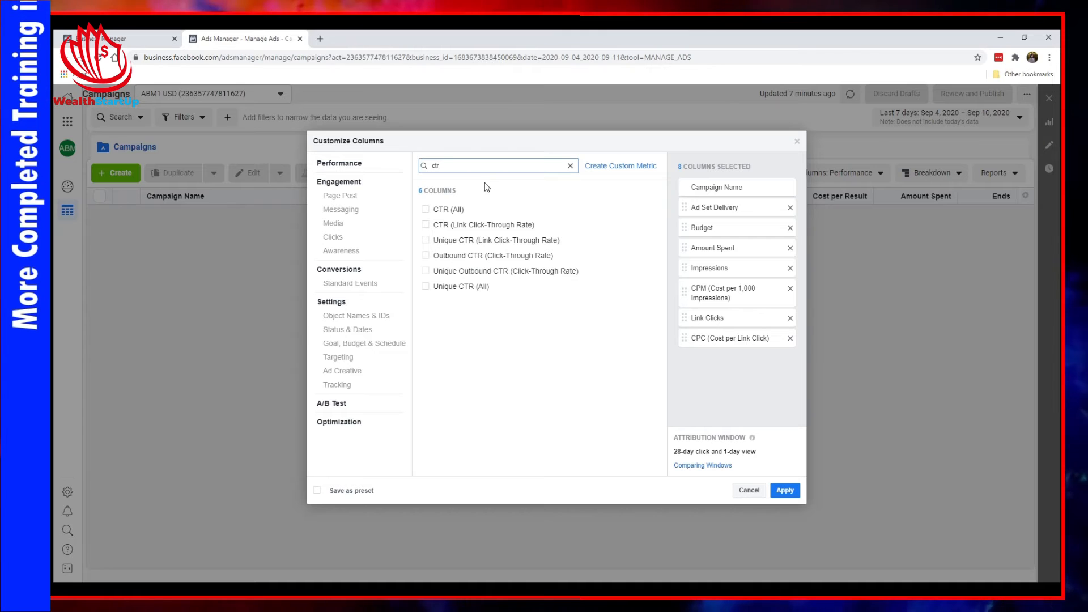
left_click(468, 225)
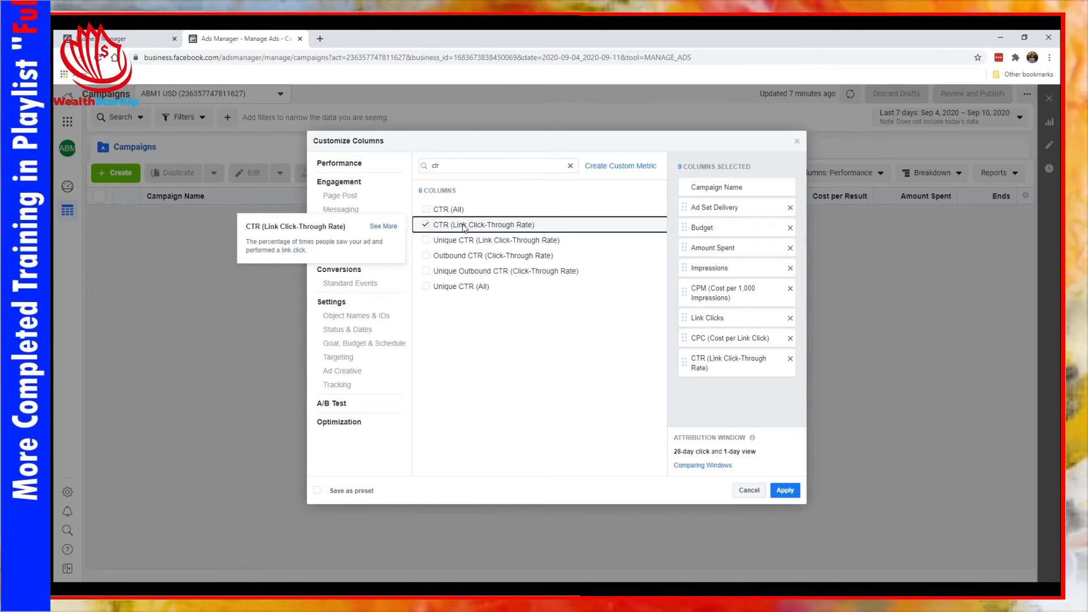
left_click(445, 209)
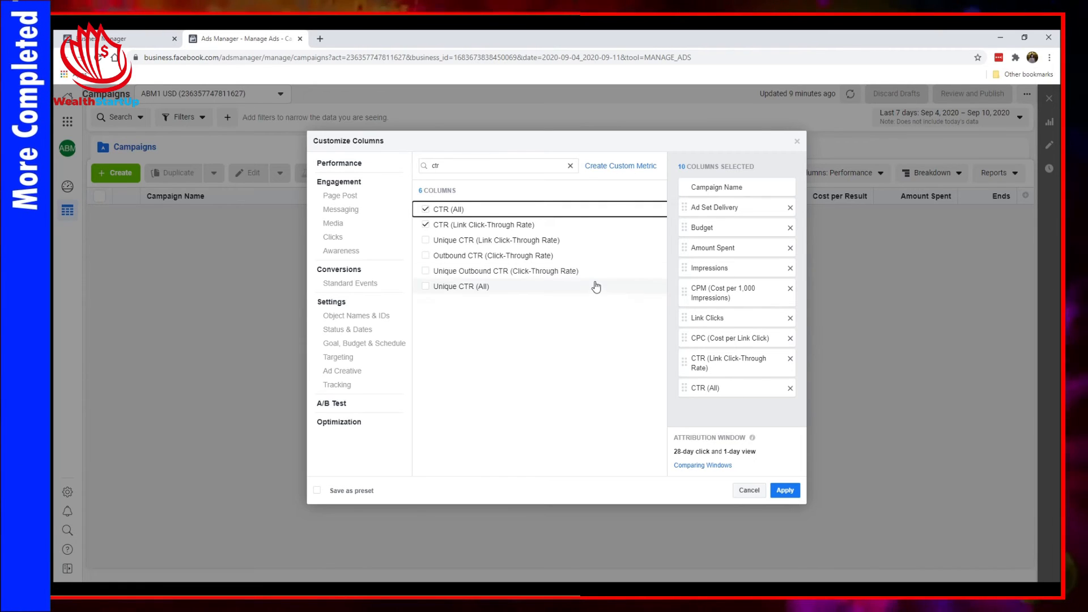
Step: Replace the metric search with "lead" and add the Leads total and cost, without the website, offline and on-Facebook breakdowns
left_click_drag(505, 165, 406, 179)
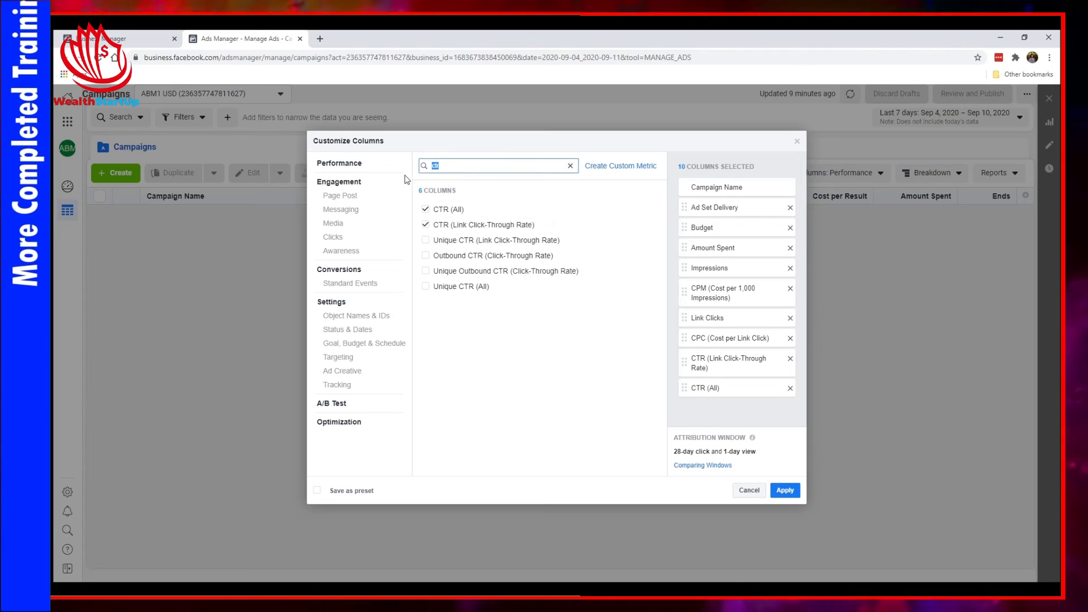
key("BackSpace")
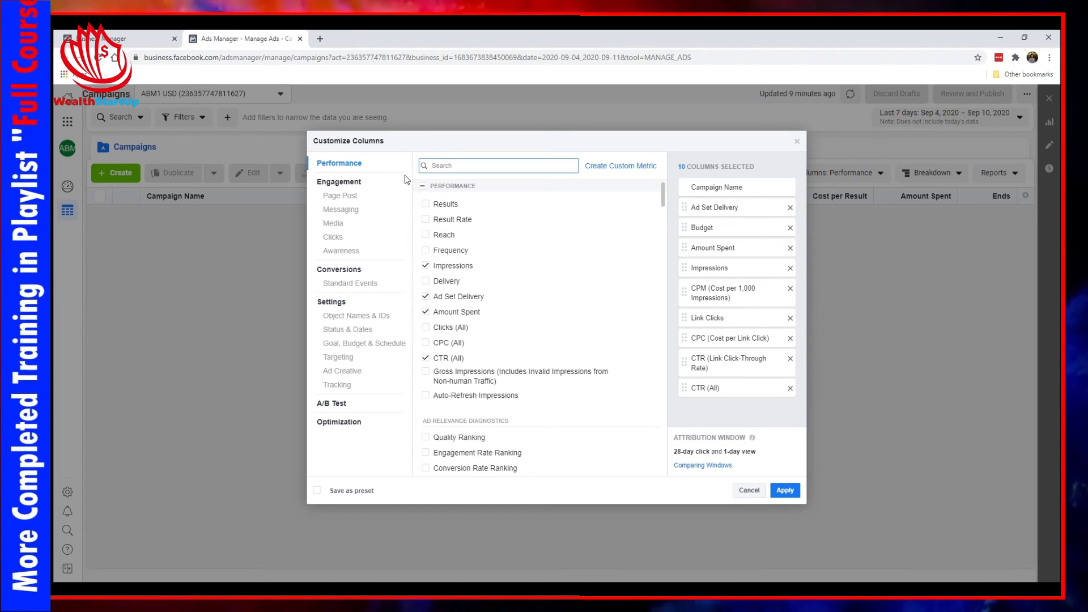
type("lead")
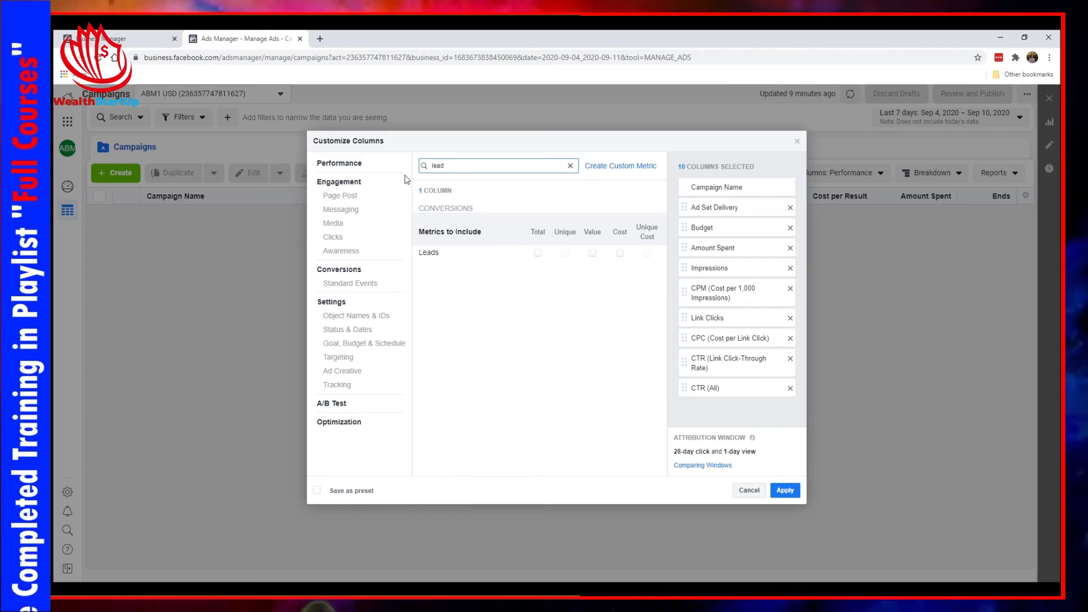
left_click(538, 256)
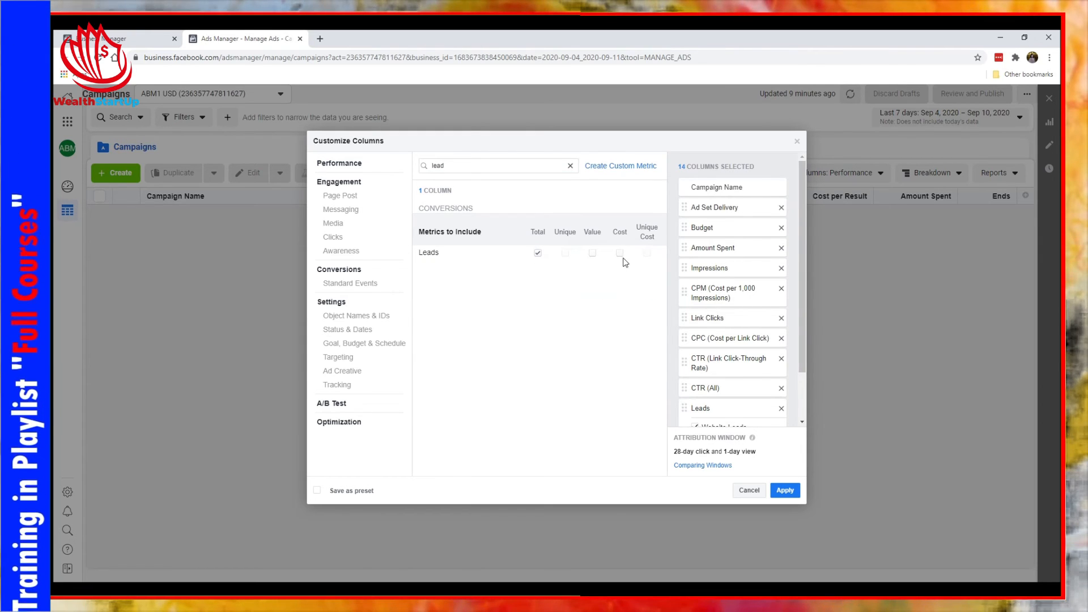
left_click(619, 254)
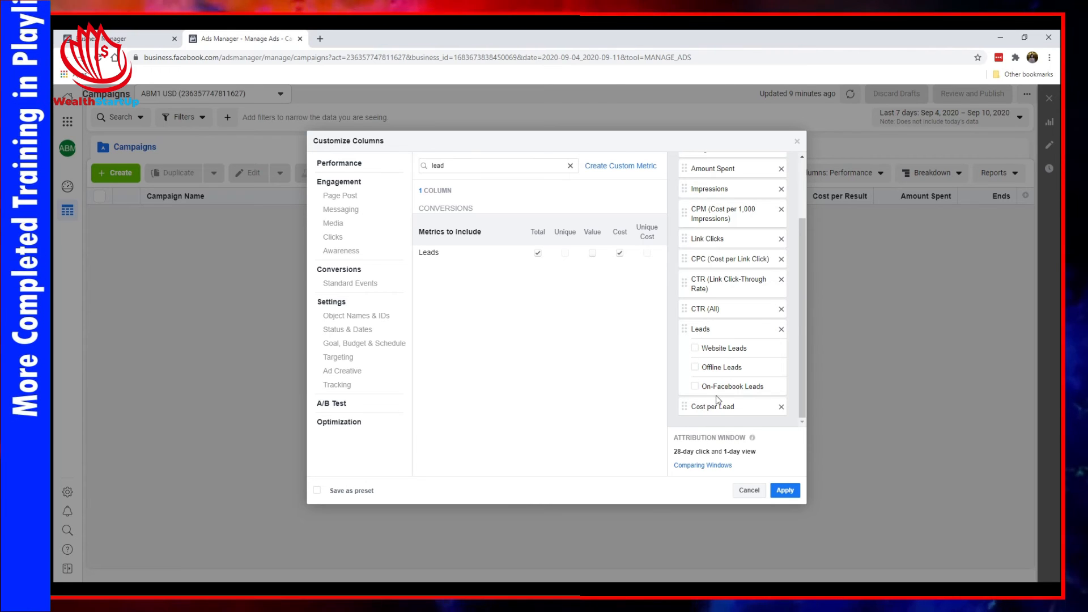
Step: Review the full list of selected columns and their order, from Campaign Name down to Cost per Lead
scroll(739, 312, "up", 3)
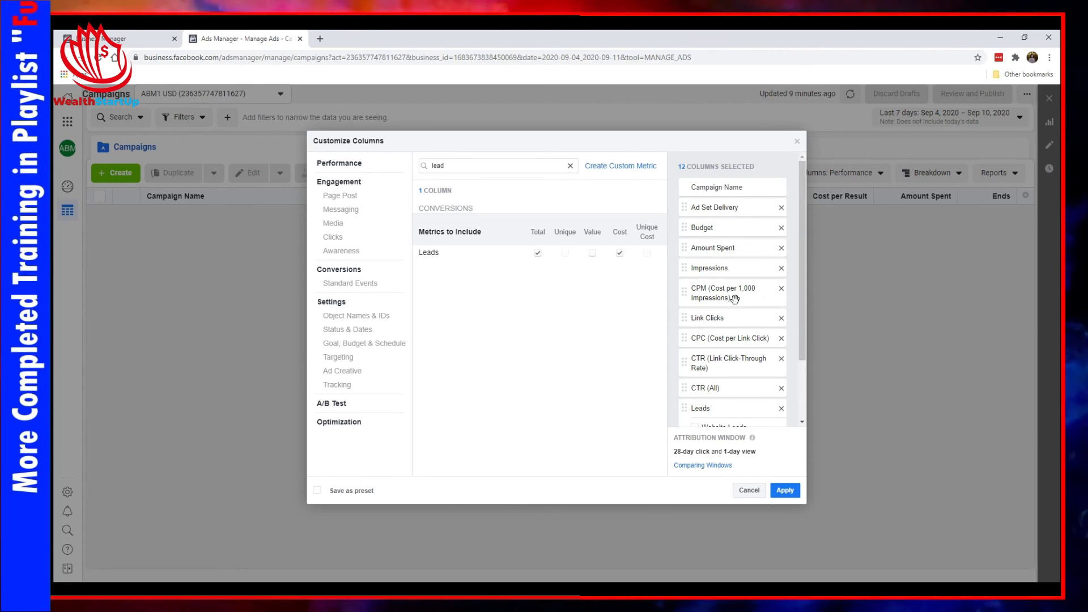
scroll(735, 299, "down", 3)
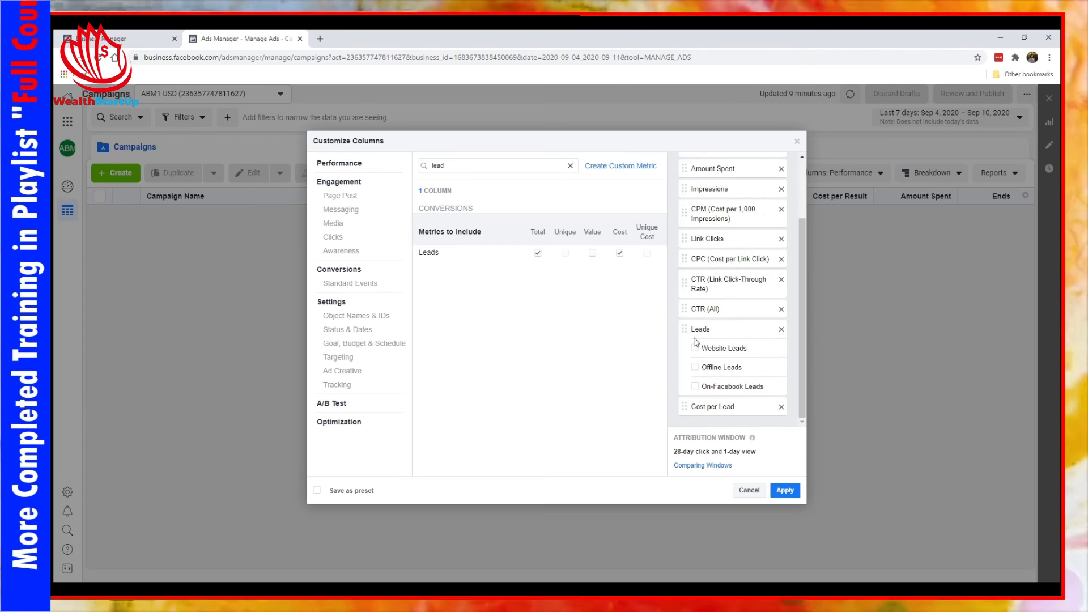
scroll(721, 363, "up", 3)
scroll(725, 286, "down", 3)
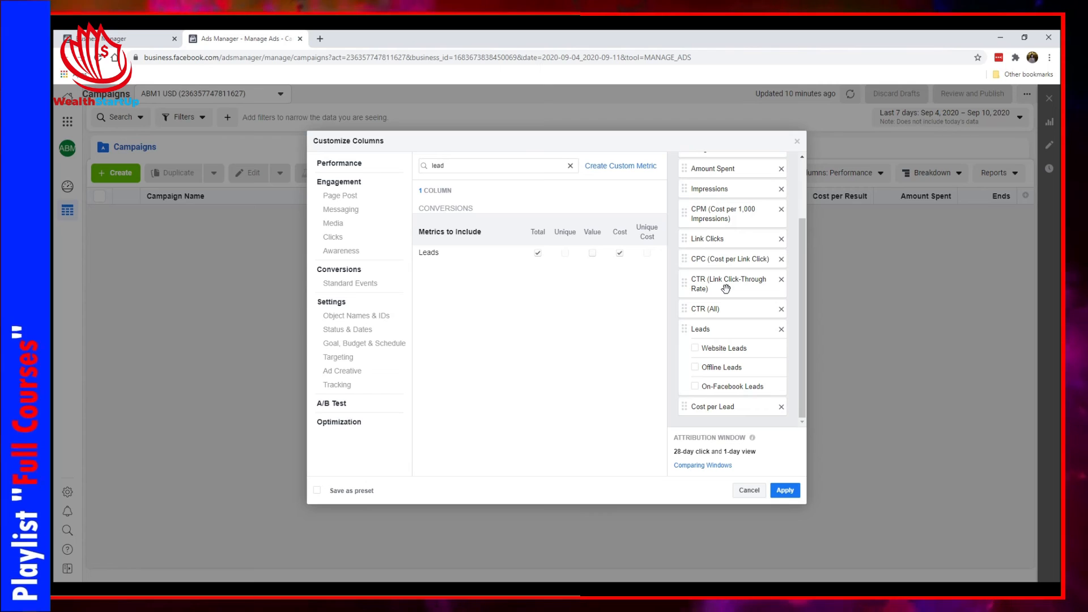
scroll(726, 289, "up", 3)
scroll(731, 257, "down", 3)
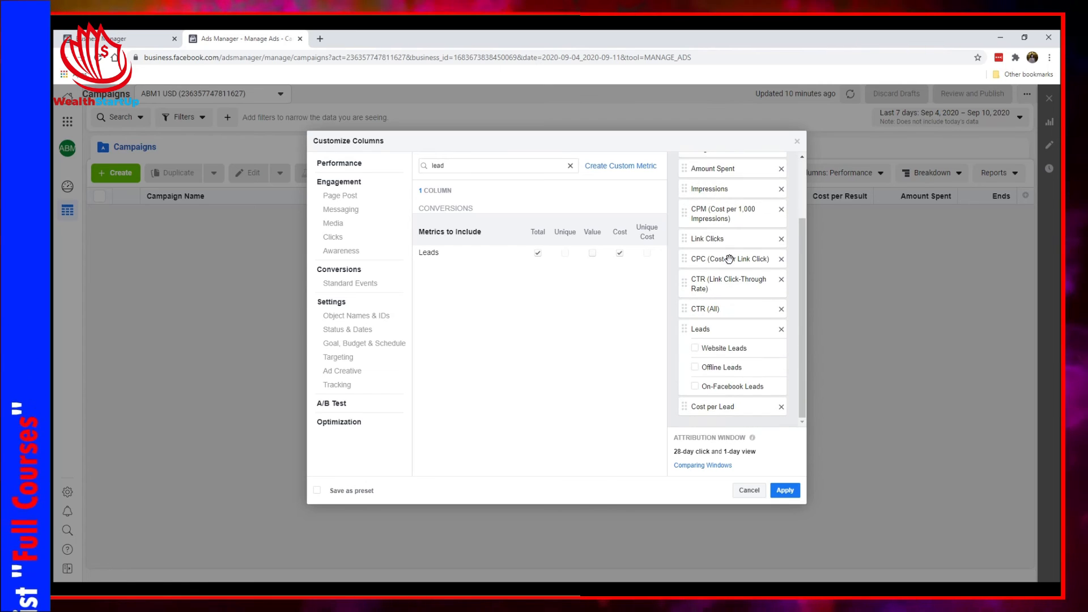
scroll(726, 249, "up", 3)
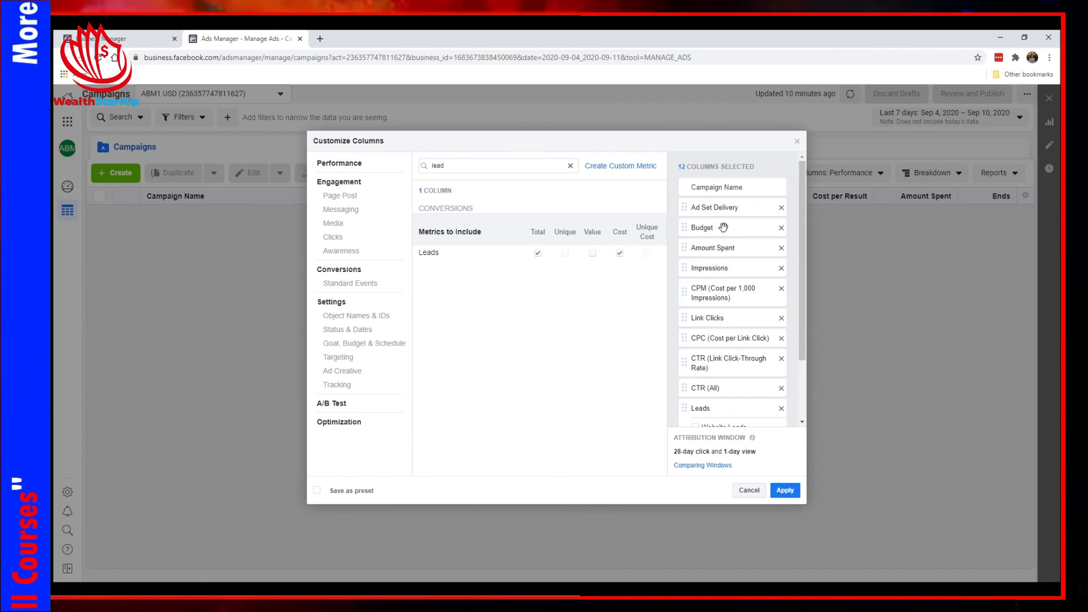
scroll(726, 284, "down", 2)
scroll(730, 323, "up", 2)
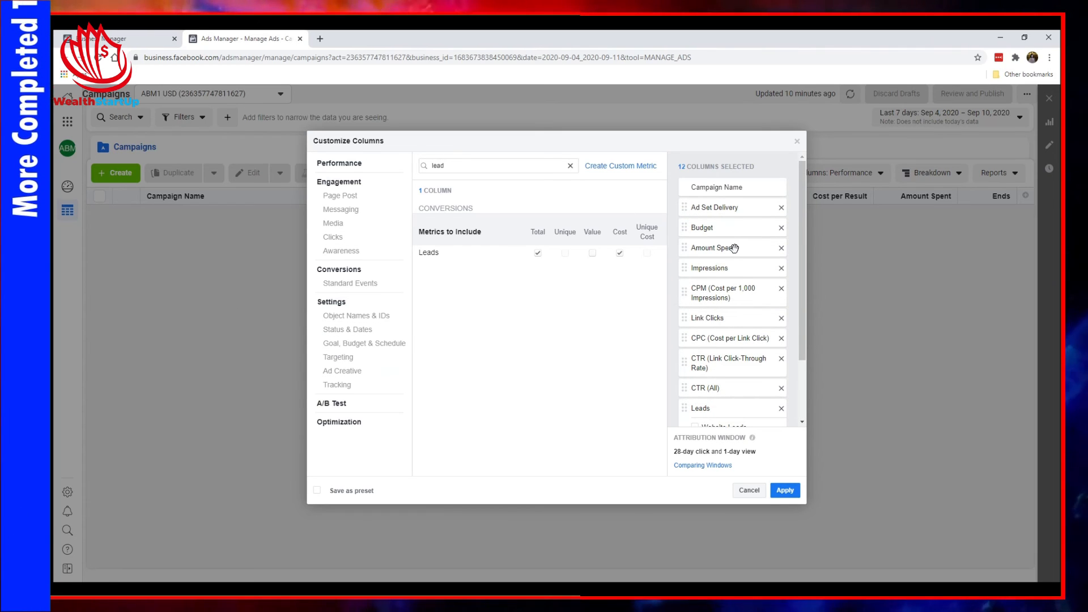
scroll(731, 246, "down", 2)
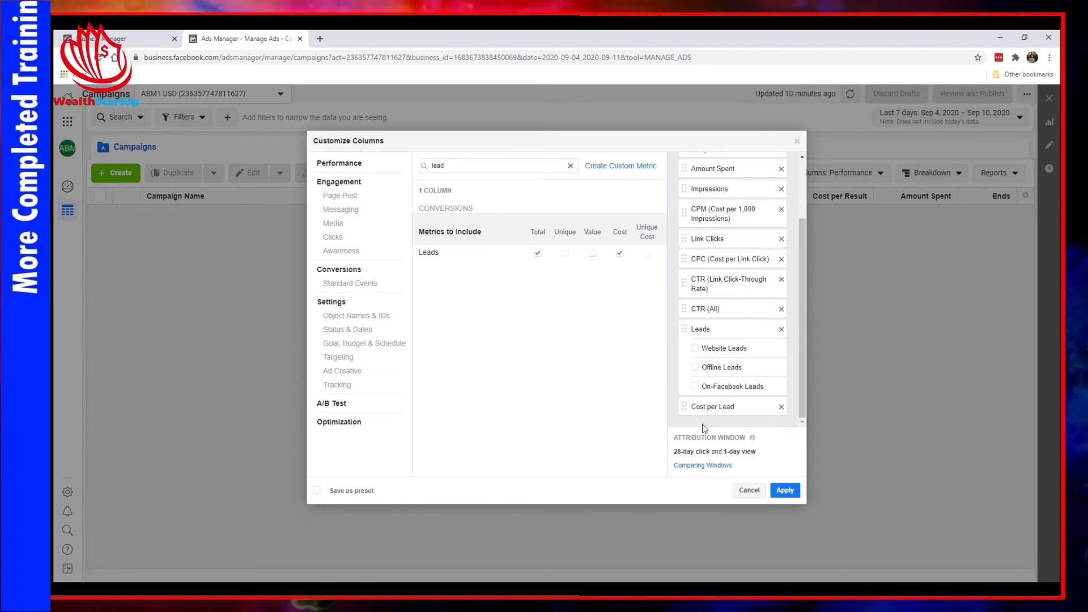
scroll(702, 422, "up", 2)
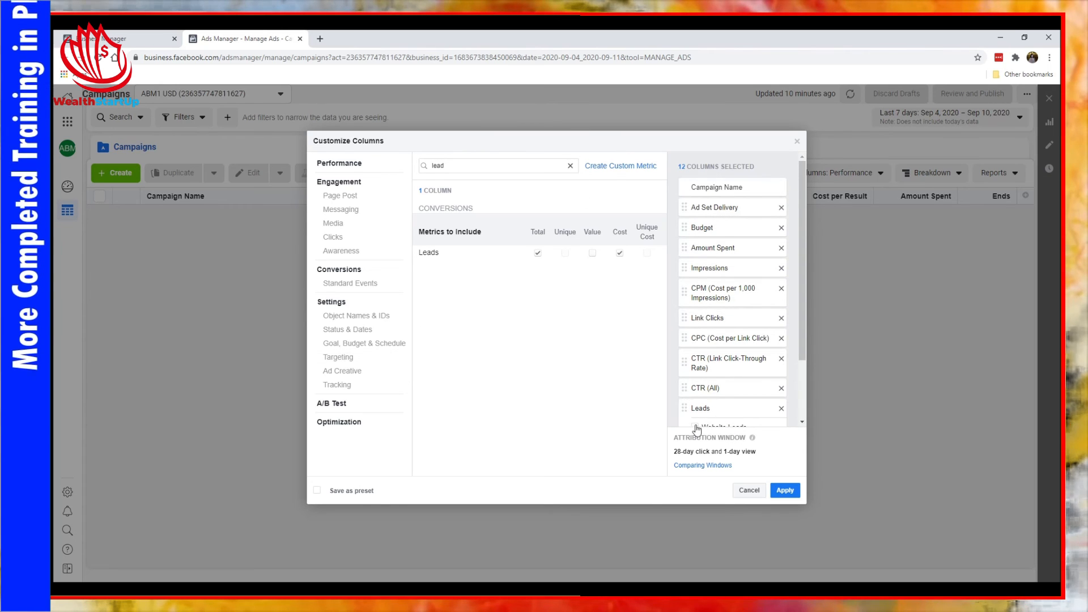
Step: Save the column selection as a preset named "Lead Gen" and apply it to the campaign table
left_click(363, 492)
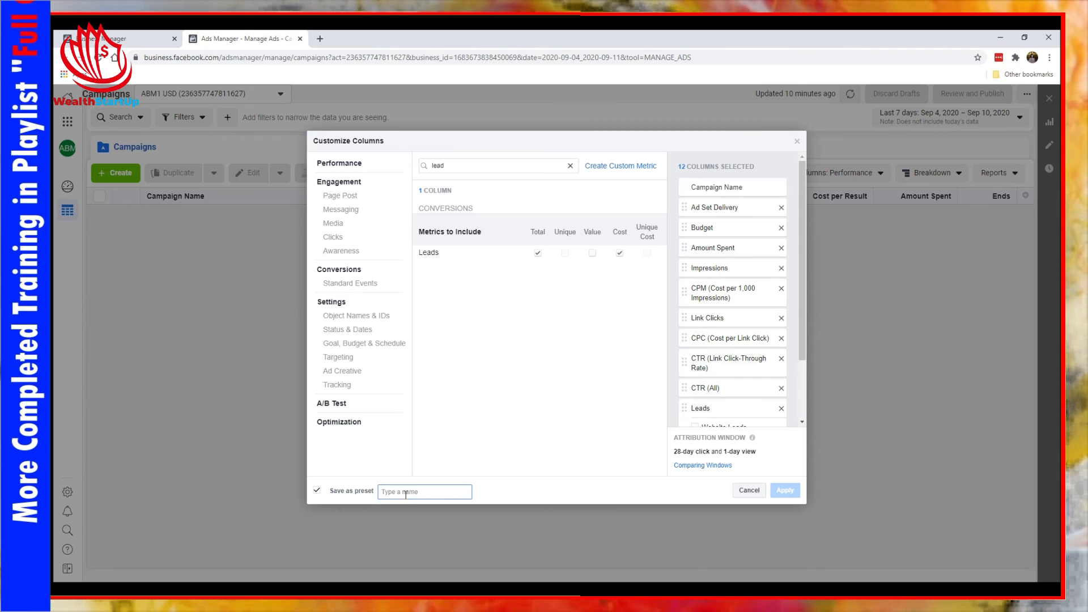
type("Lead Gen")
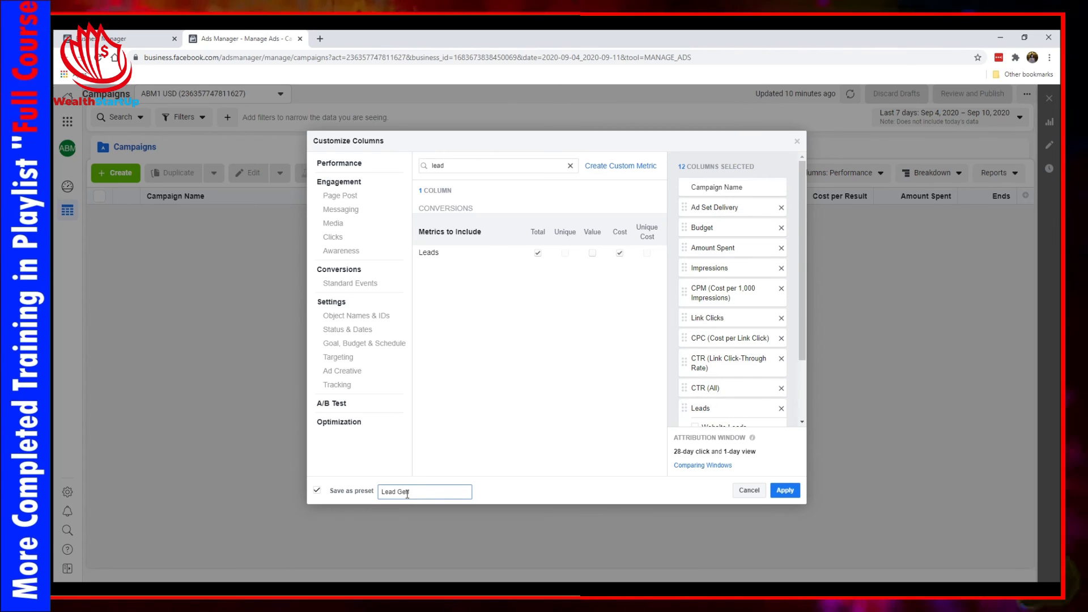
scroll(712, 396, "down", 2)
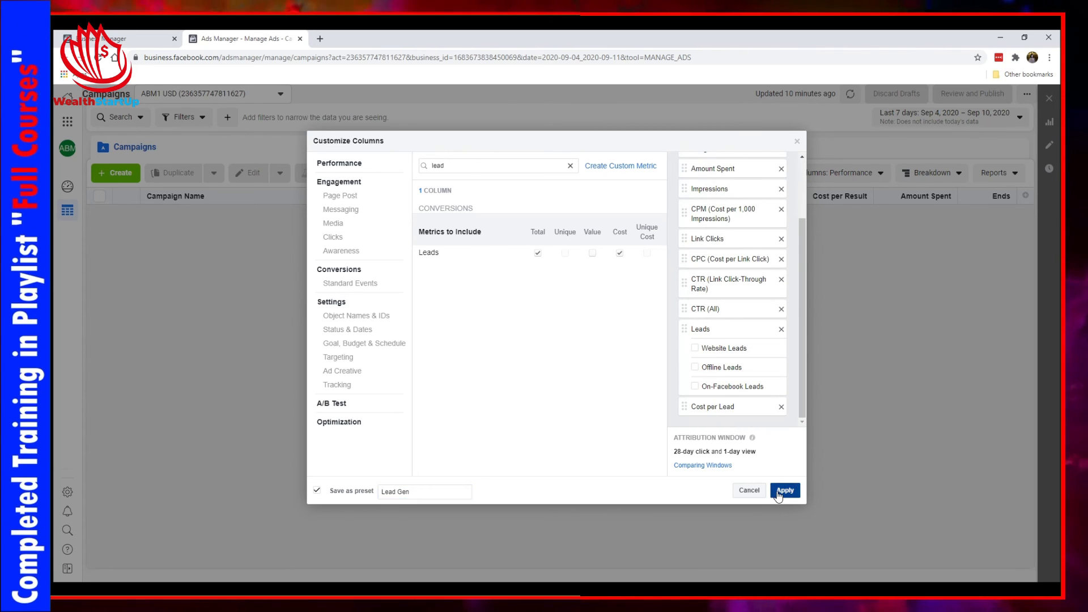
left_click(784, 490)
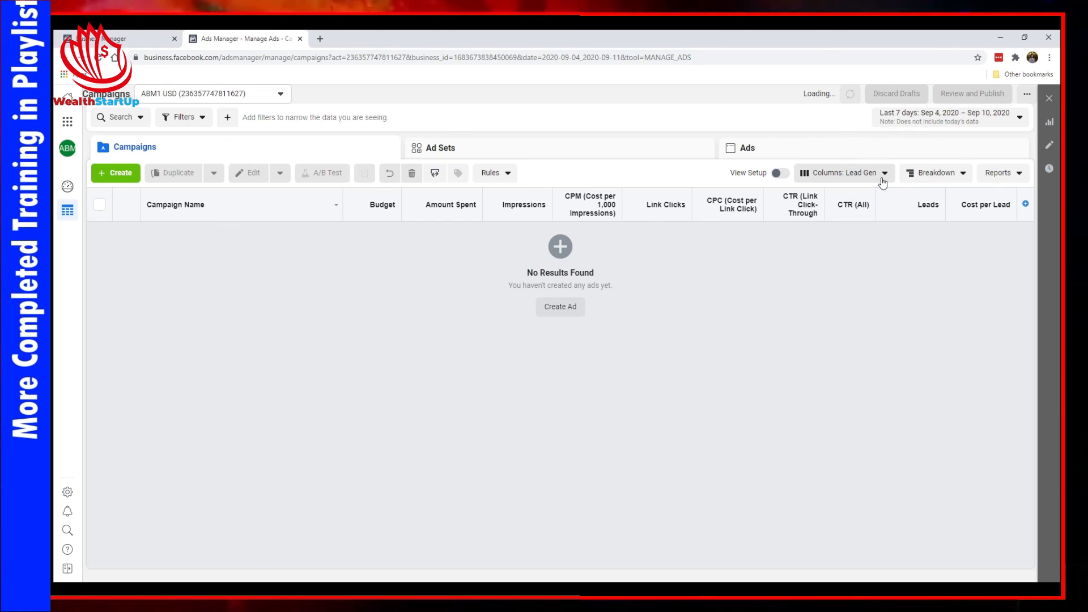
Step: Set the Lead Gen column preset as the default and reload the page
left_click(861, 179)
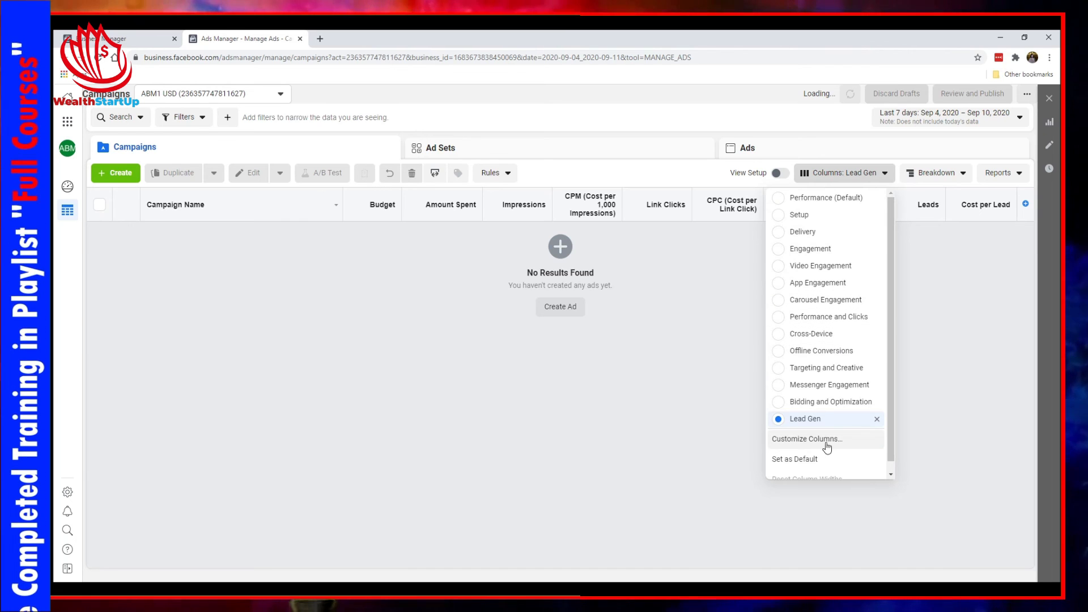
scroll(828, 451, "down", 1)
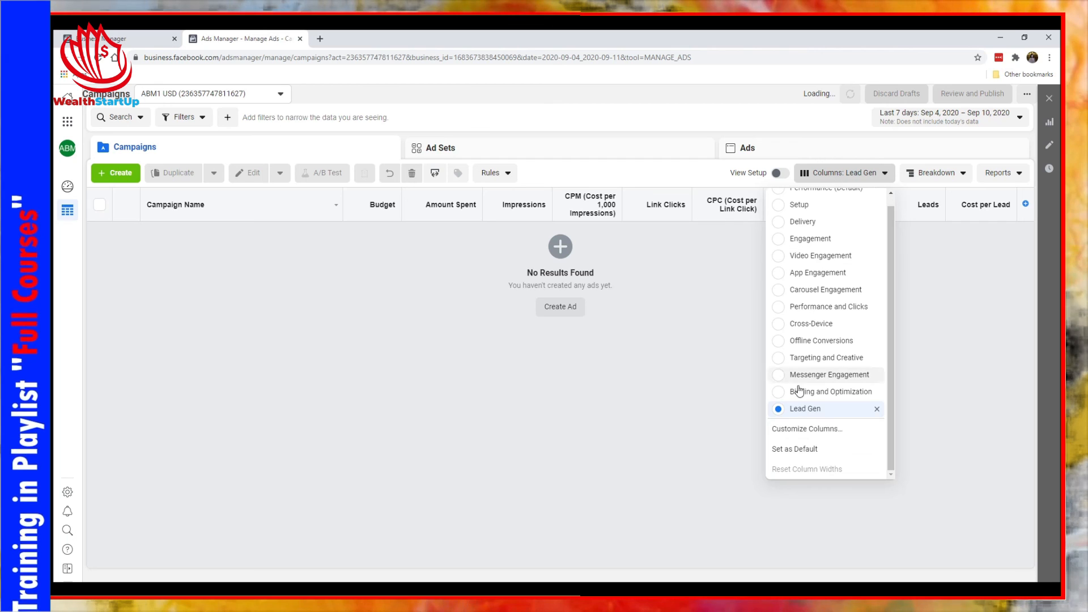
left_click(805, 450)
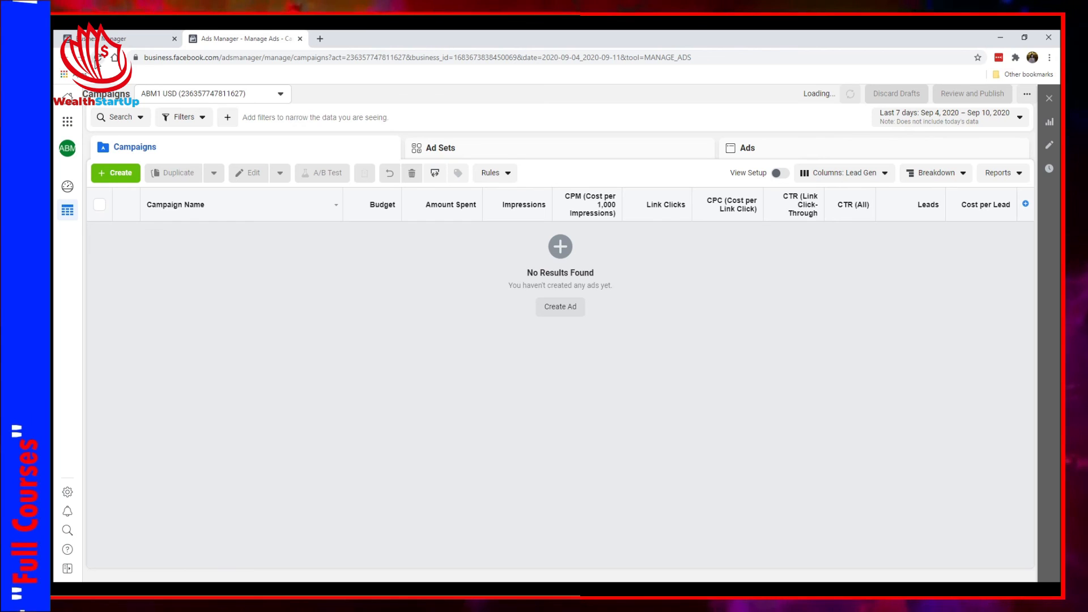
left_click(96, 60)
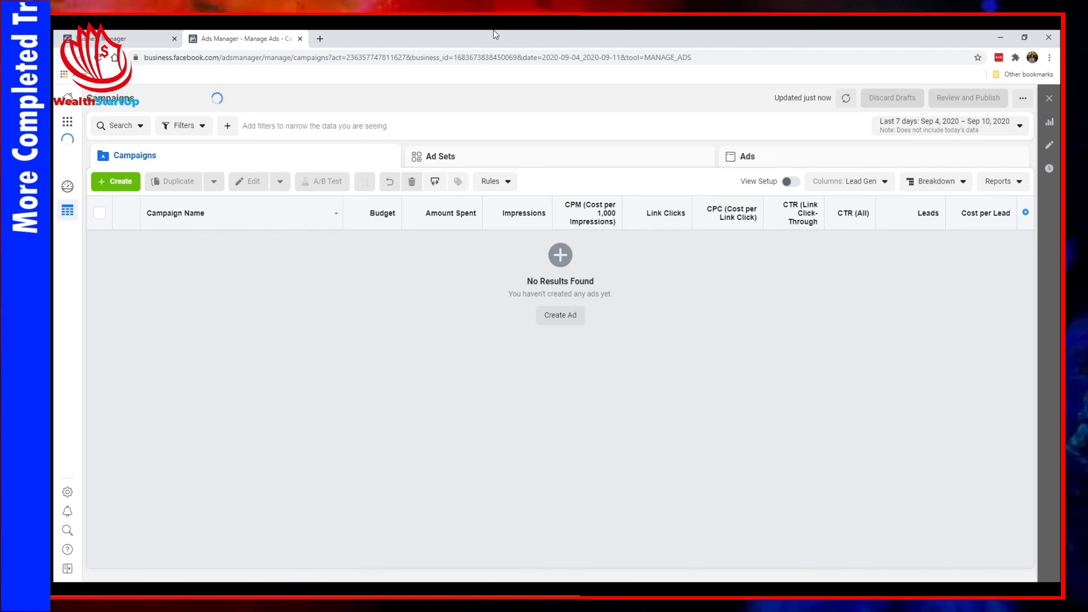
Step: Check the default in the column preset list, switching the table to Performance and back to Lead Gen
left_click(870, 182)
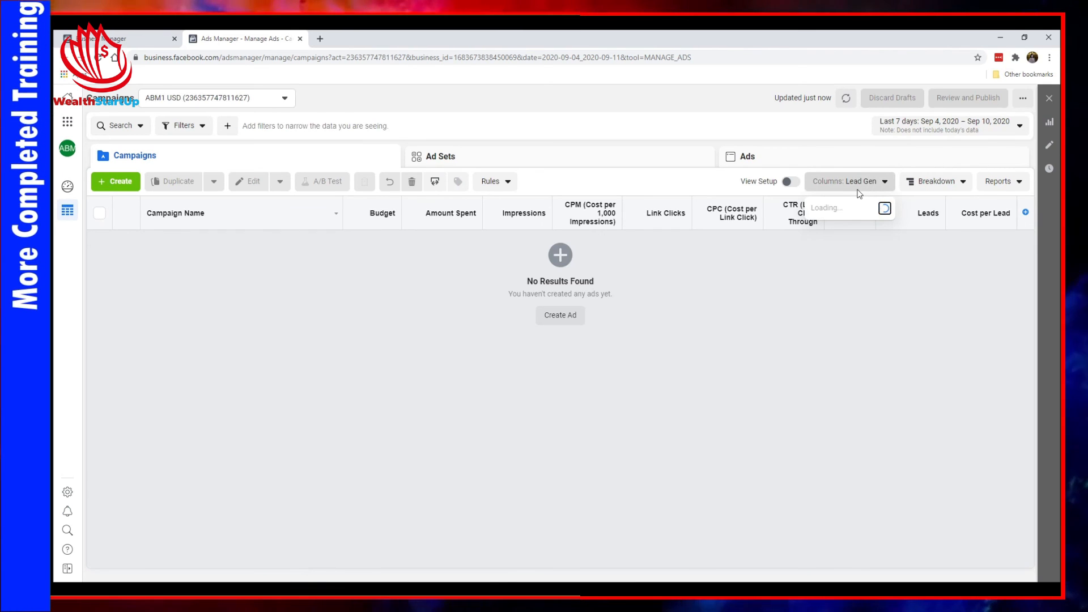
left_click(856, 186)
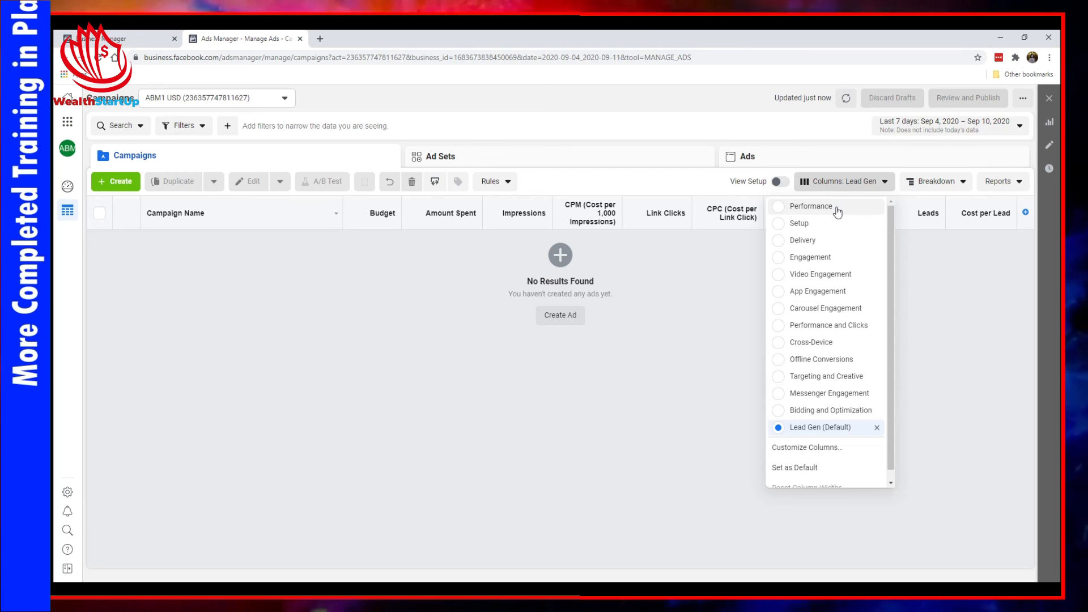
left_click(810, 206)
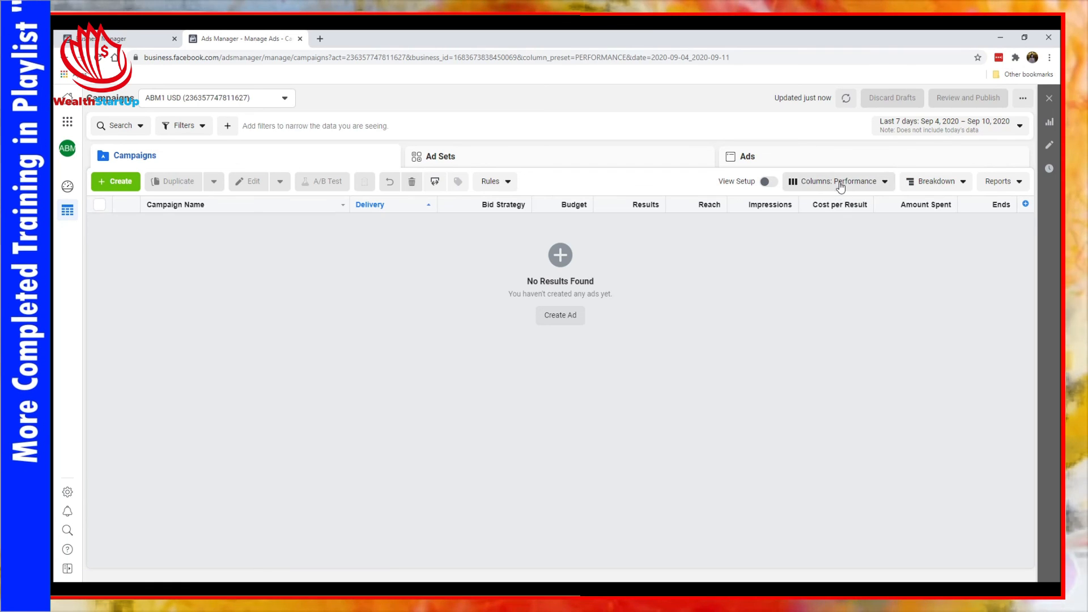
left_click(841, 187)
left_click(815, 417)
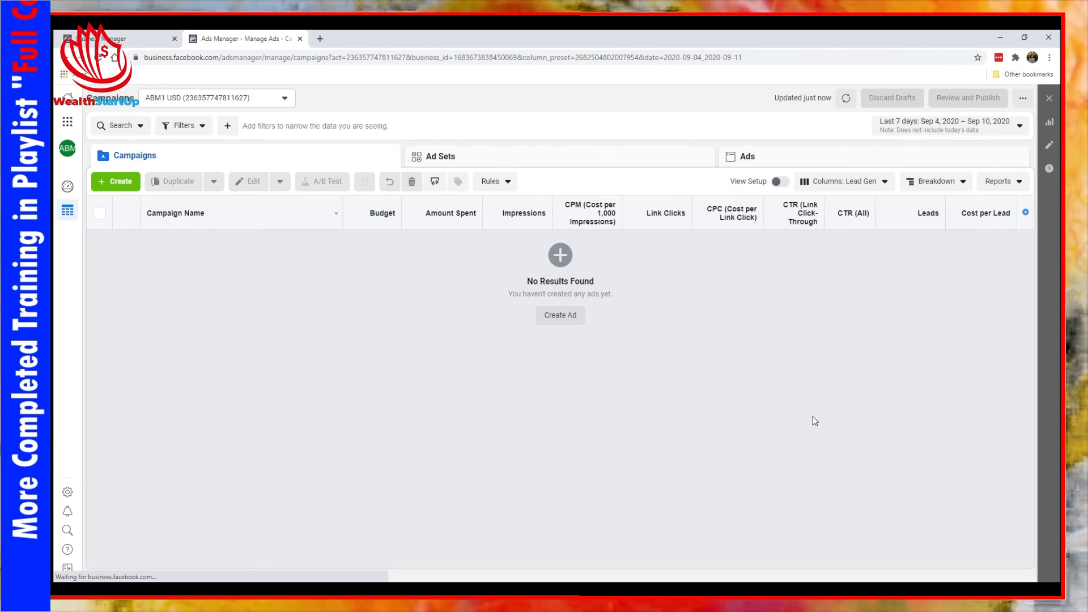
left_click(844, 186)
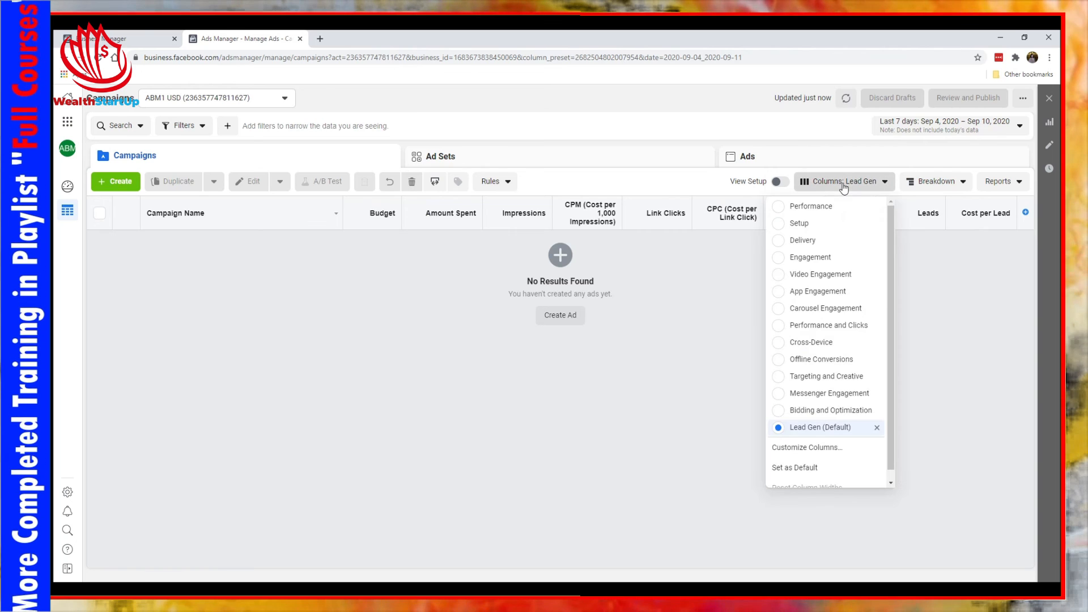
Step: Review the selected columns of the Lead Gen preset in the column customization dialog and close it without applying changes
scroll(831, 352, "down", 1)
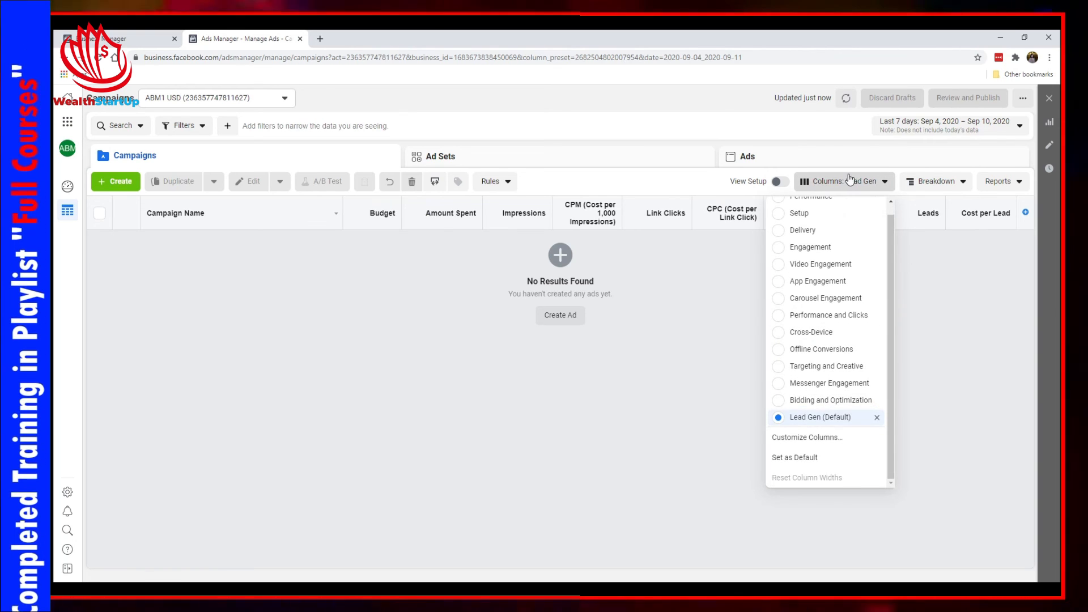
left_click(789, 438)
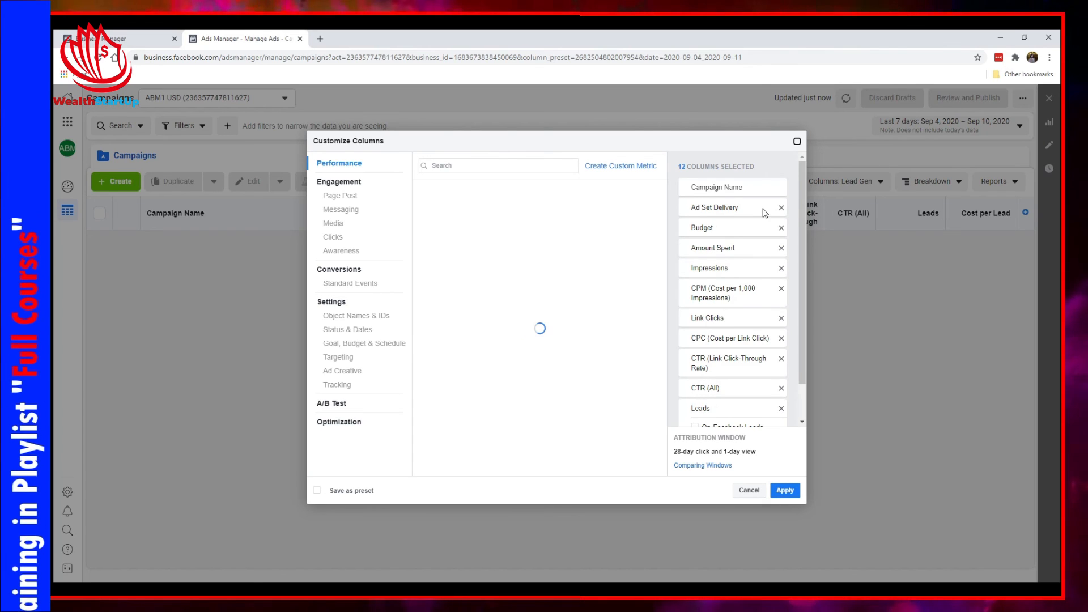
scroll(737, 315, "down", 2)
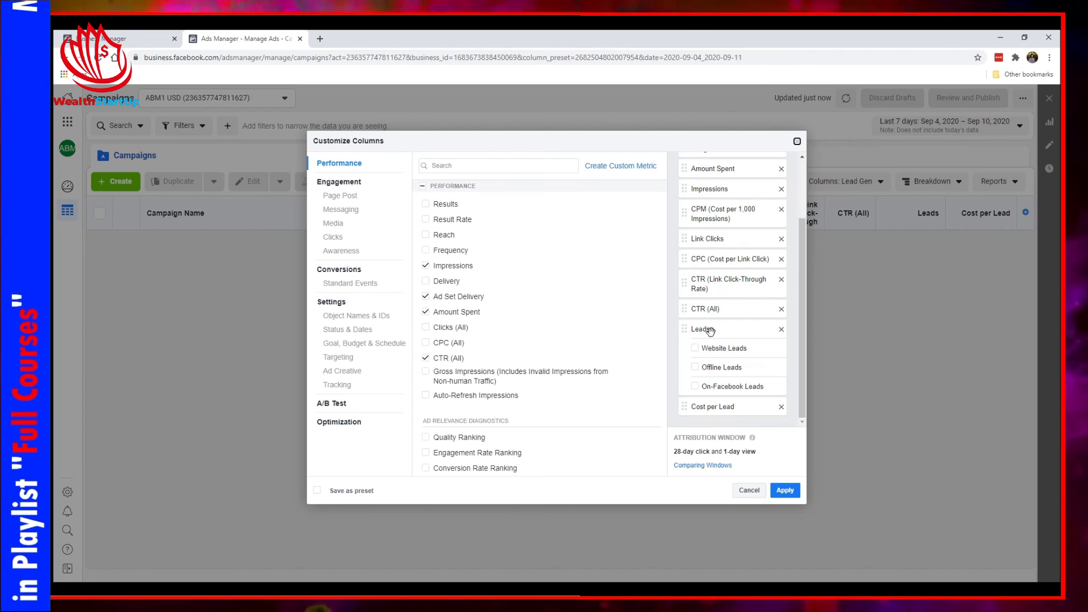
scroll(717, 238, "up", 5)
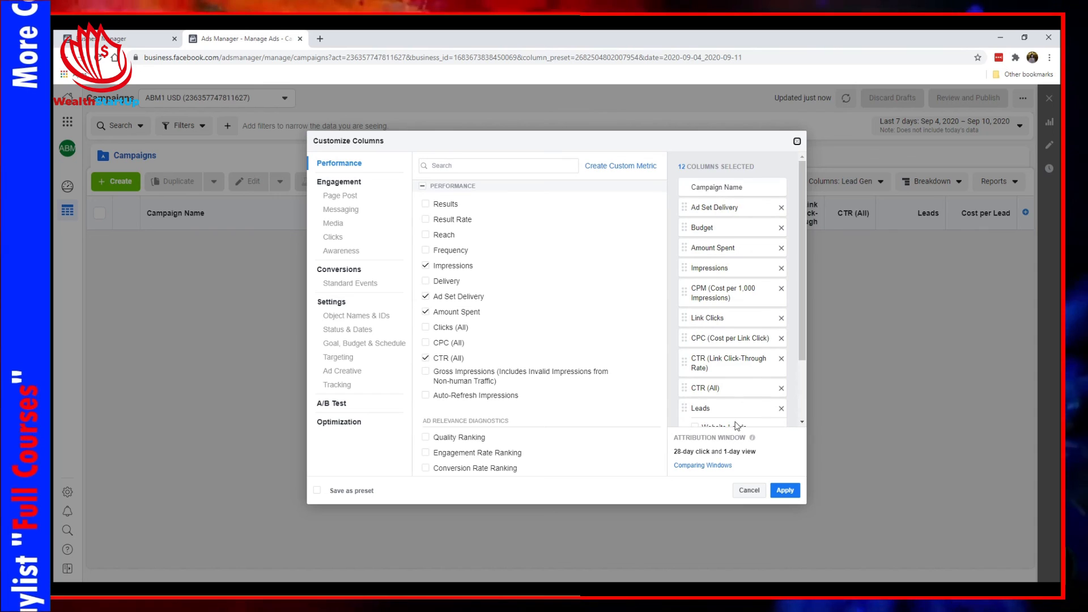
scroll(731, 283, "down", 5)
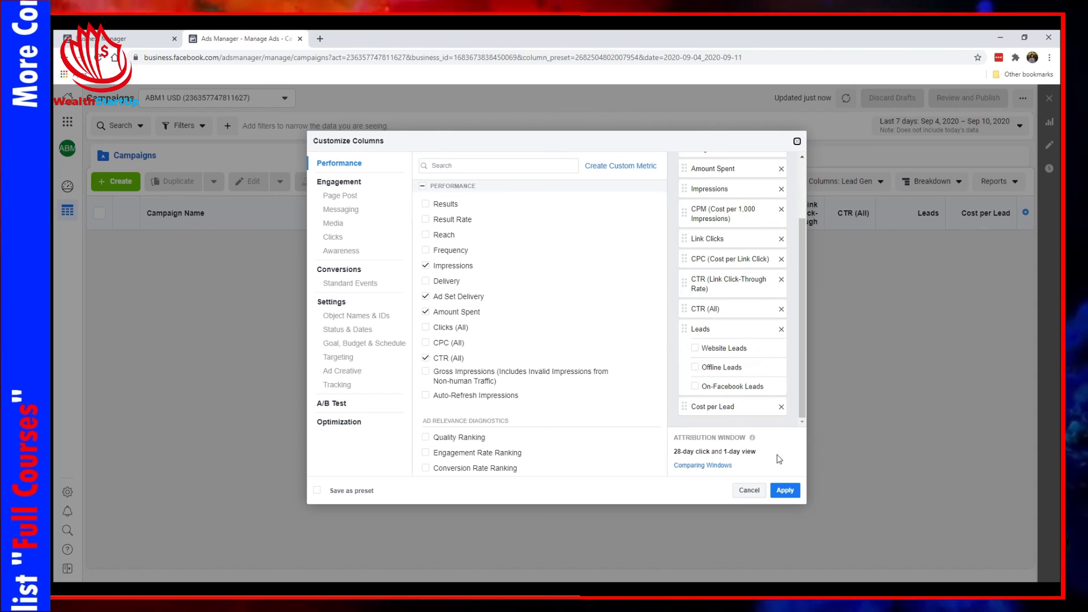
left_click(796, 143)
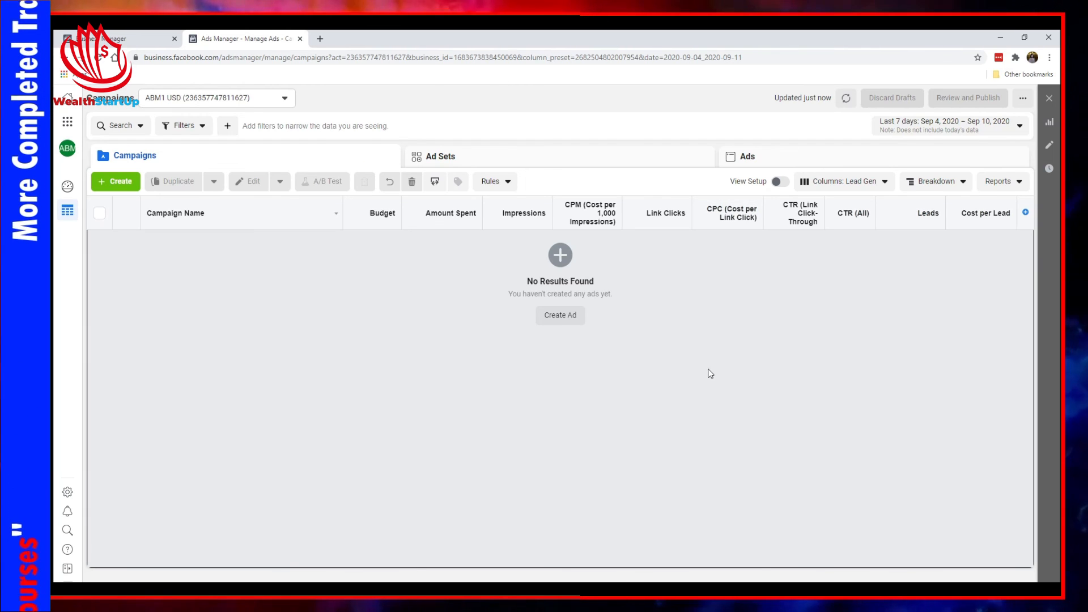